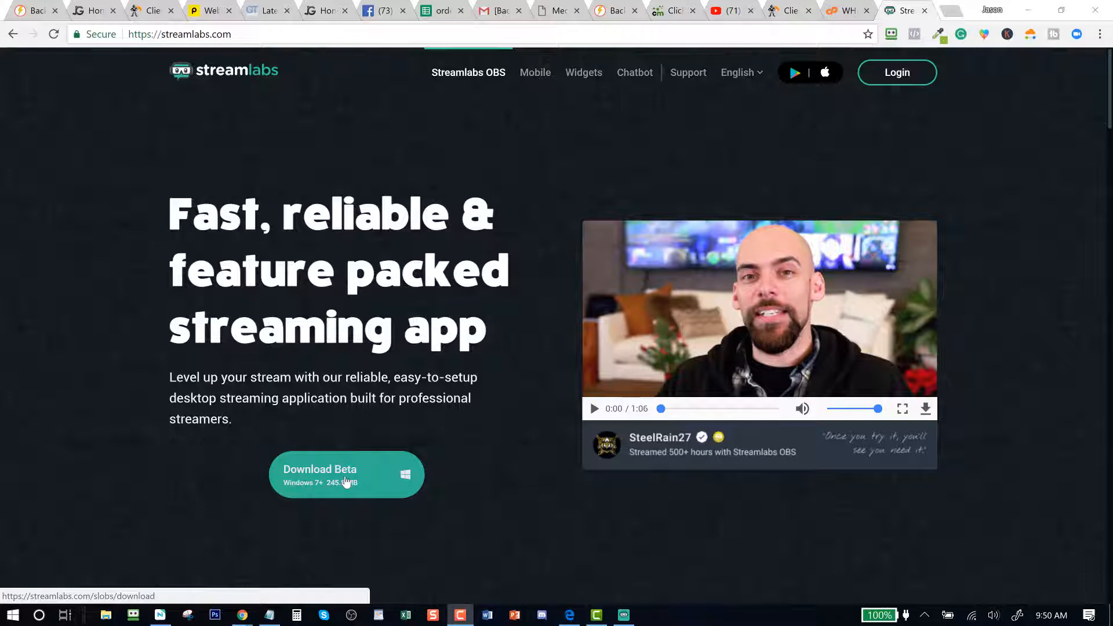
Step: Switch from the Streamlabs download page to the Streamlabs OBS editor
left_click(318, 475)
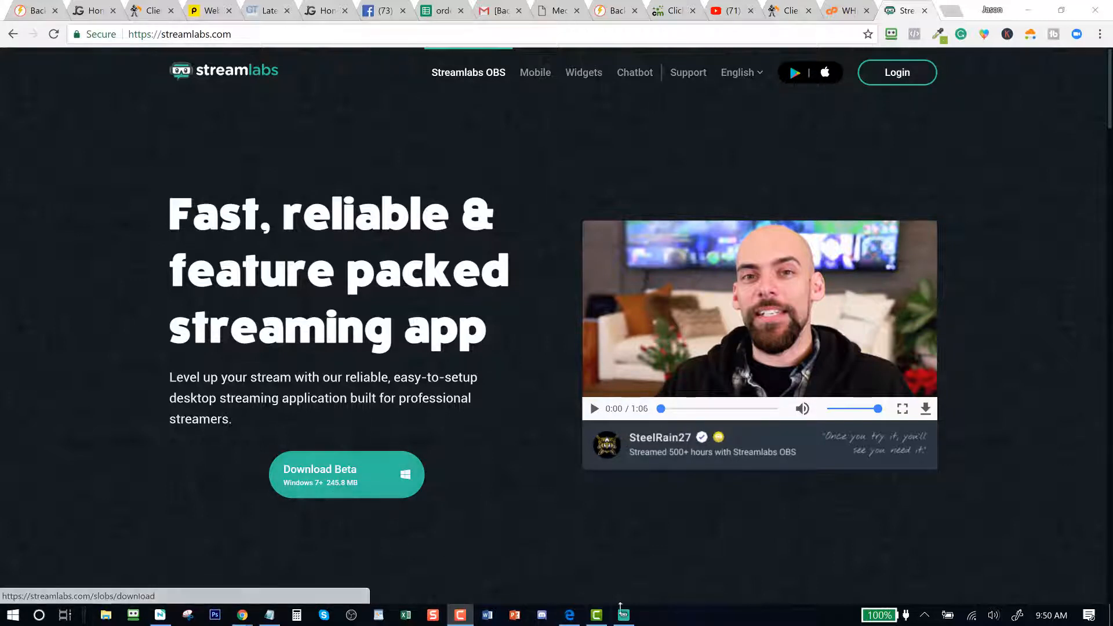
left_click(624, 615)
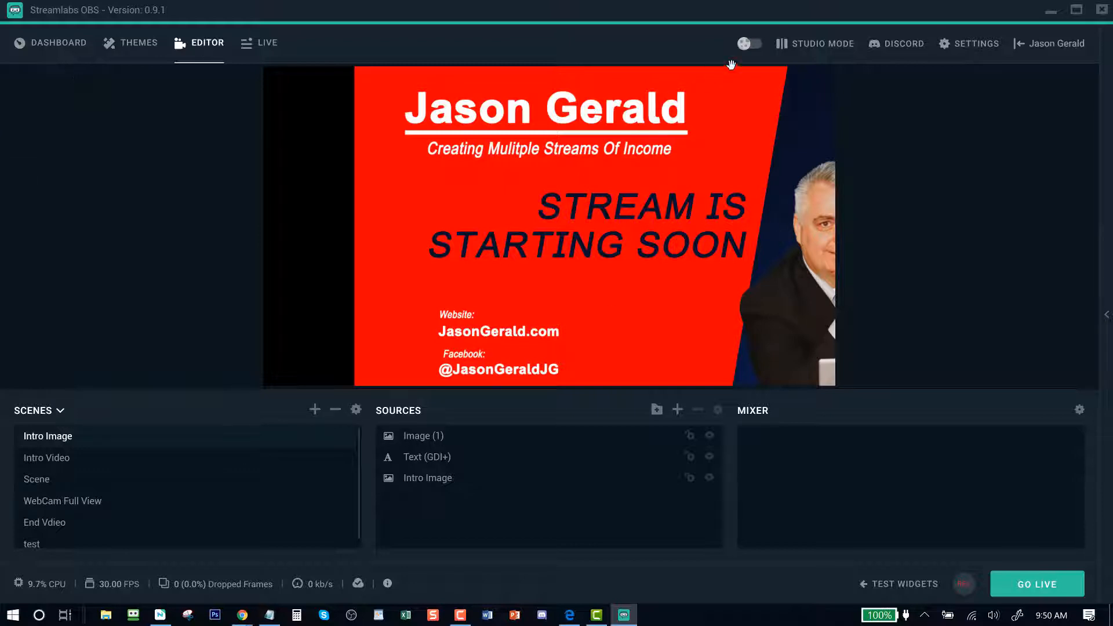
Step: Try the light theme, return to night mode, and turn on Studio Mode
left_click(753, 45)
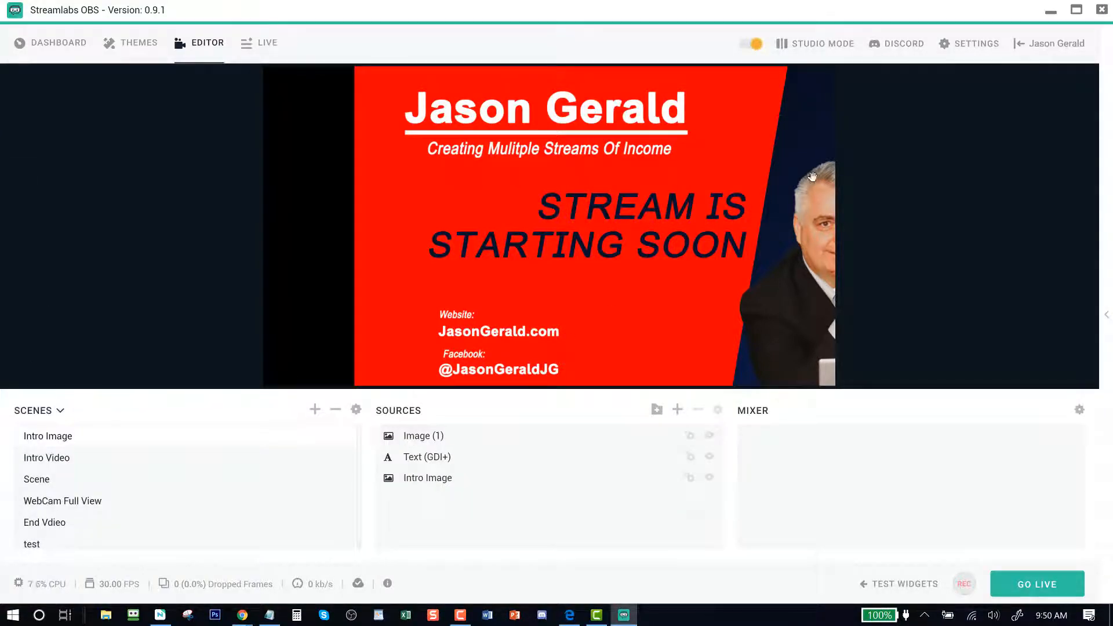
left_click(744, 45)
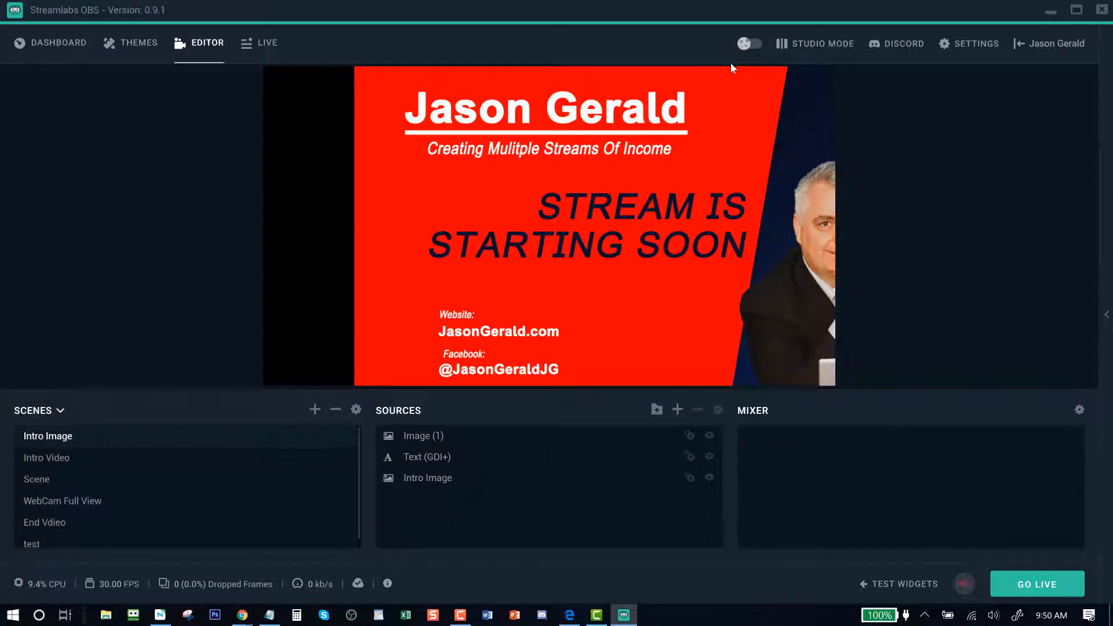
left_click(818, 49)
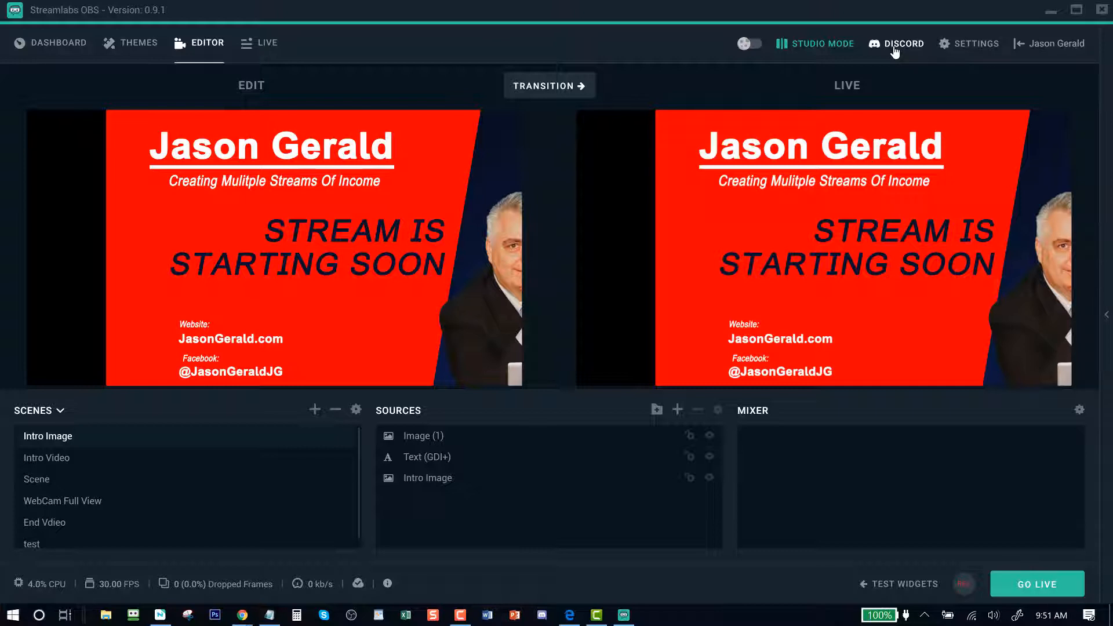
Step: Open the settings and review the General options, including the output and source alignment snapping sections
left_click(974, 47)
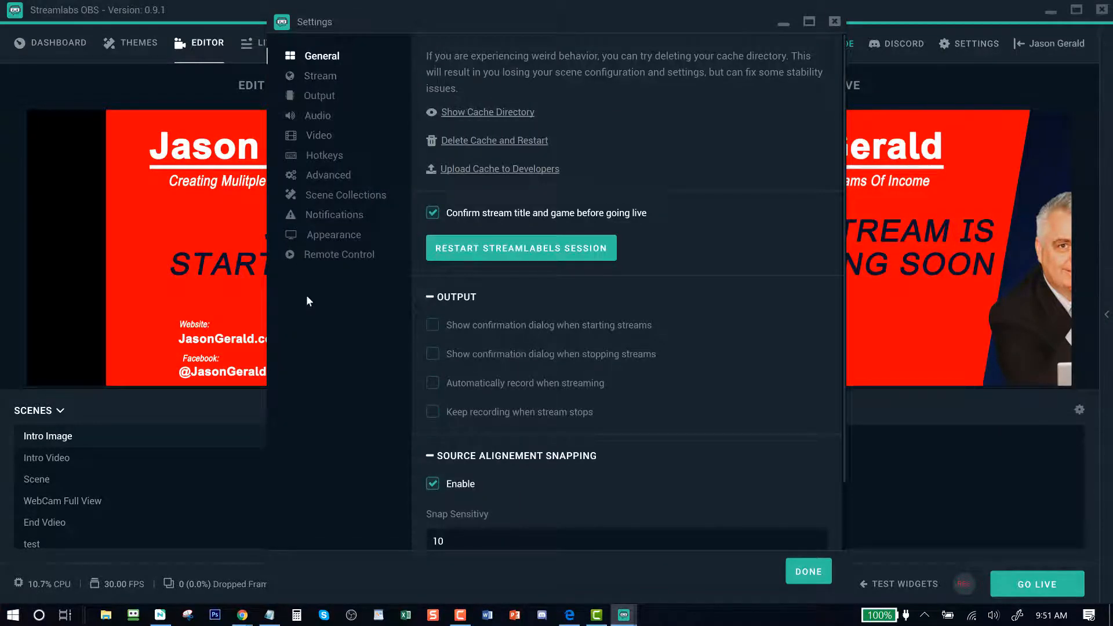
left_click(319, 80)
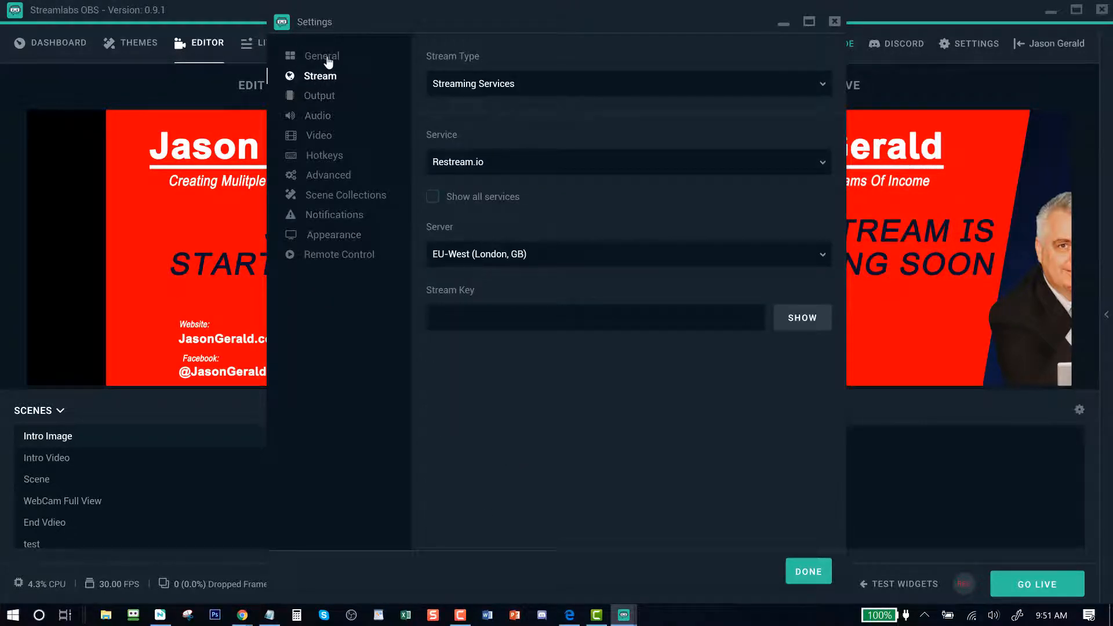
left_click(323, 56)
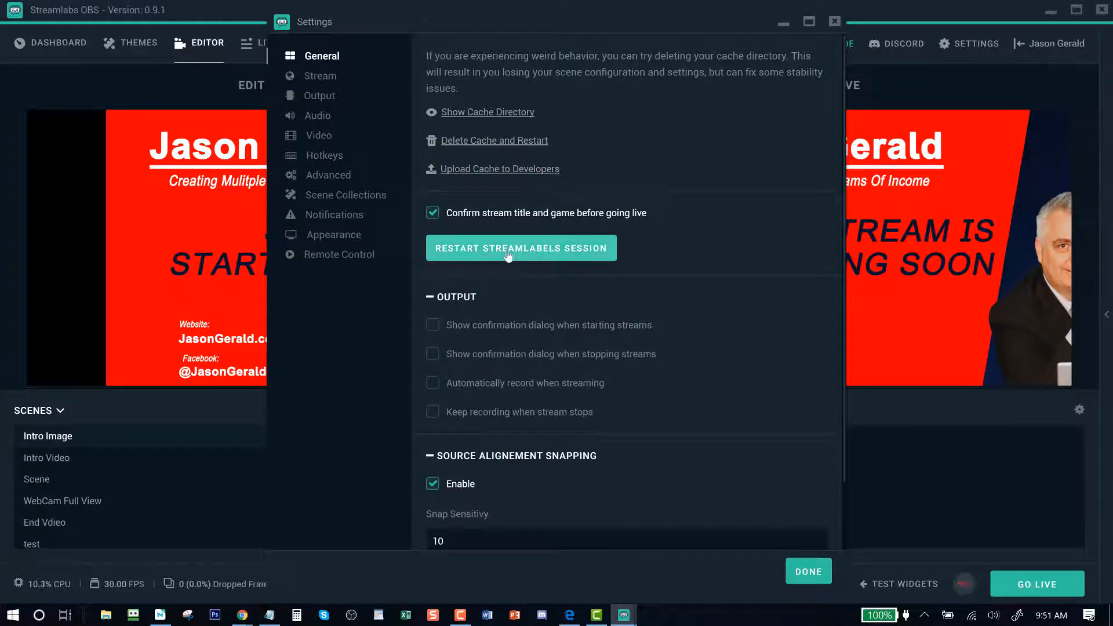
scroll(508, 255, "down", 3)
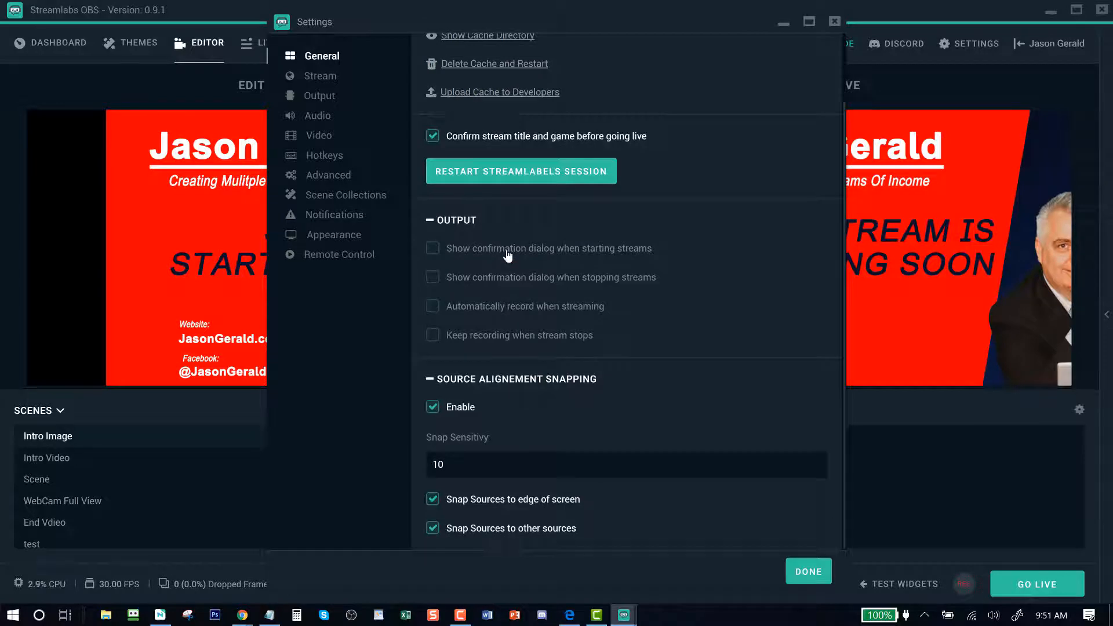
scroll(508, 255, "up", 3)
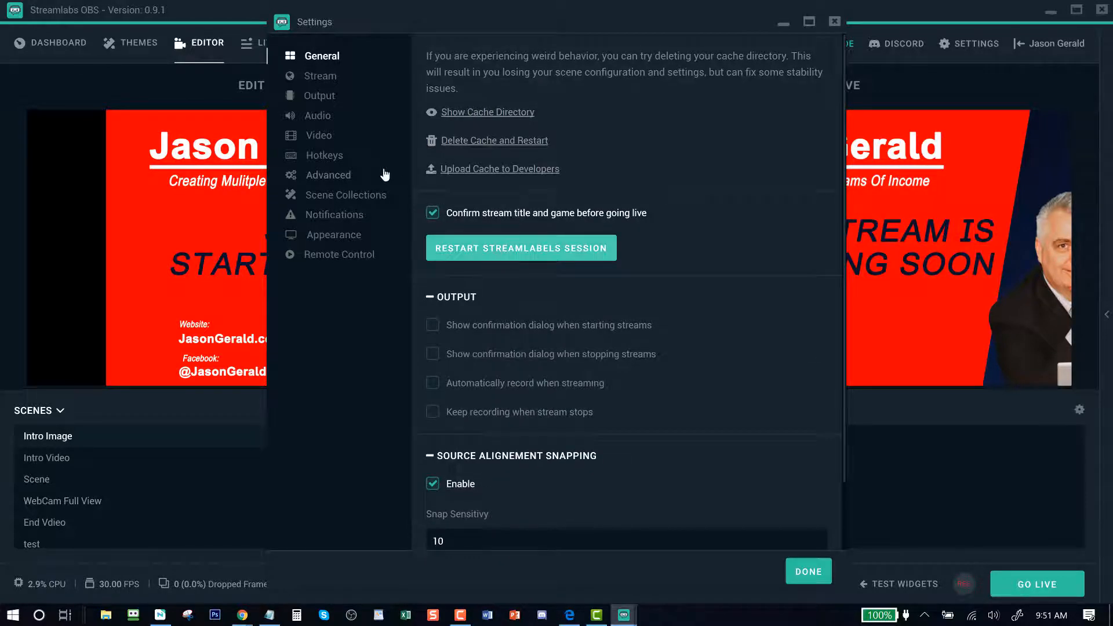
Step: In the Stream settings, try YouTube / YouTube Gaming and Facebook Live as the streaming service
left_click(316, 77)
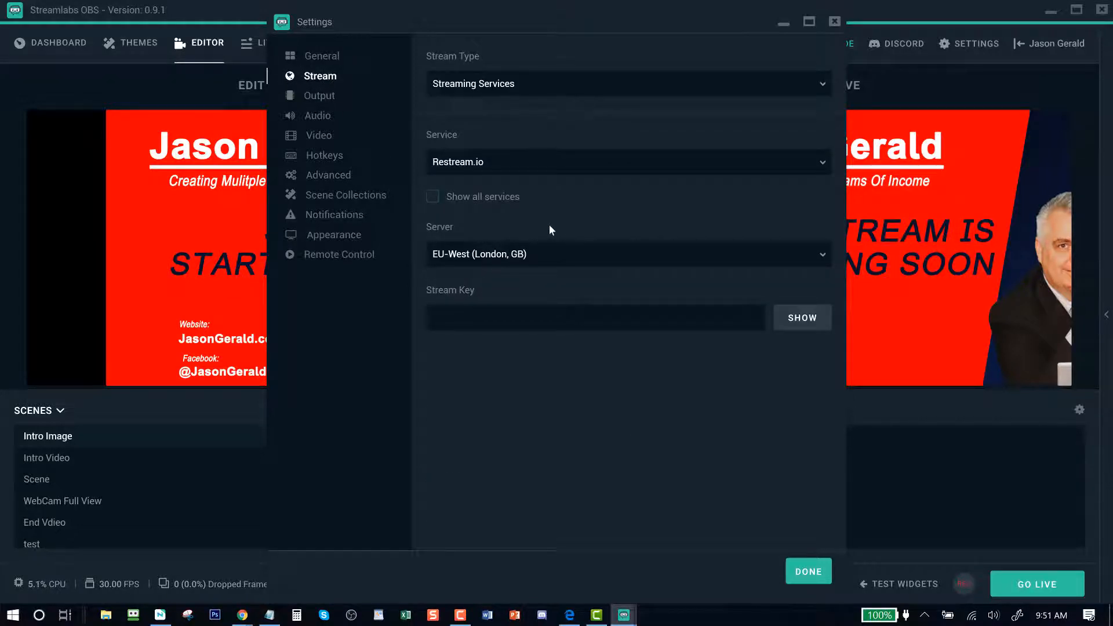
left_click(562, 268)
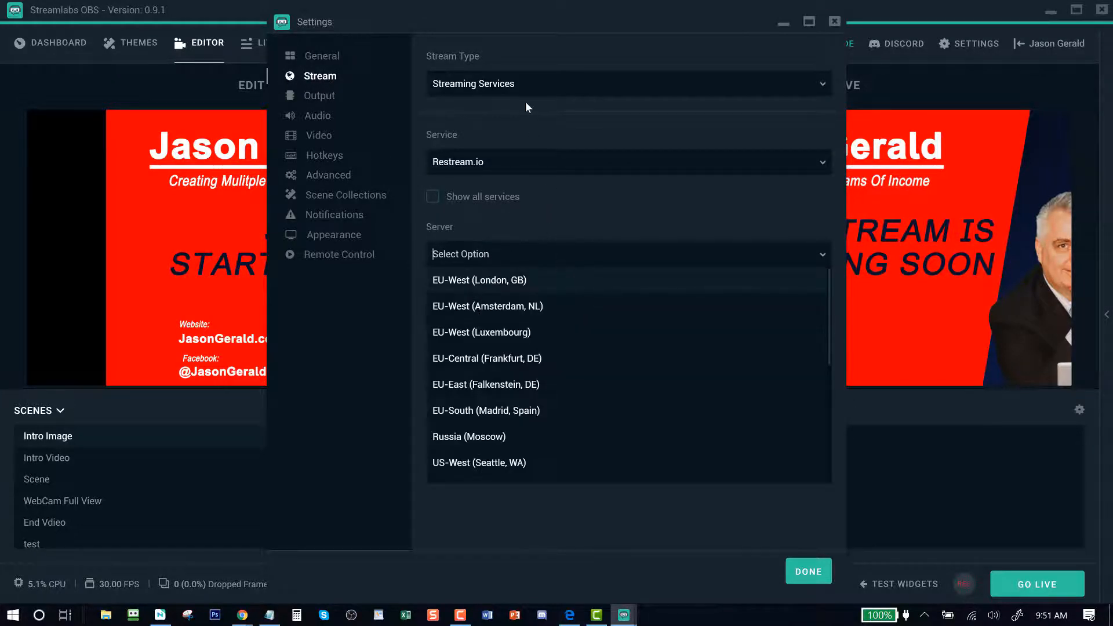
left_click(522, 164)
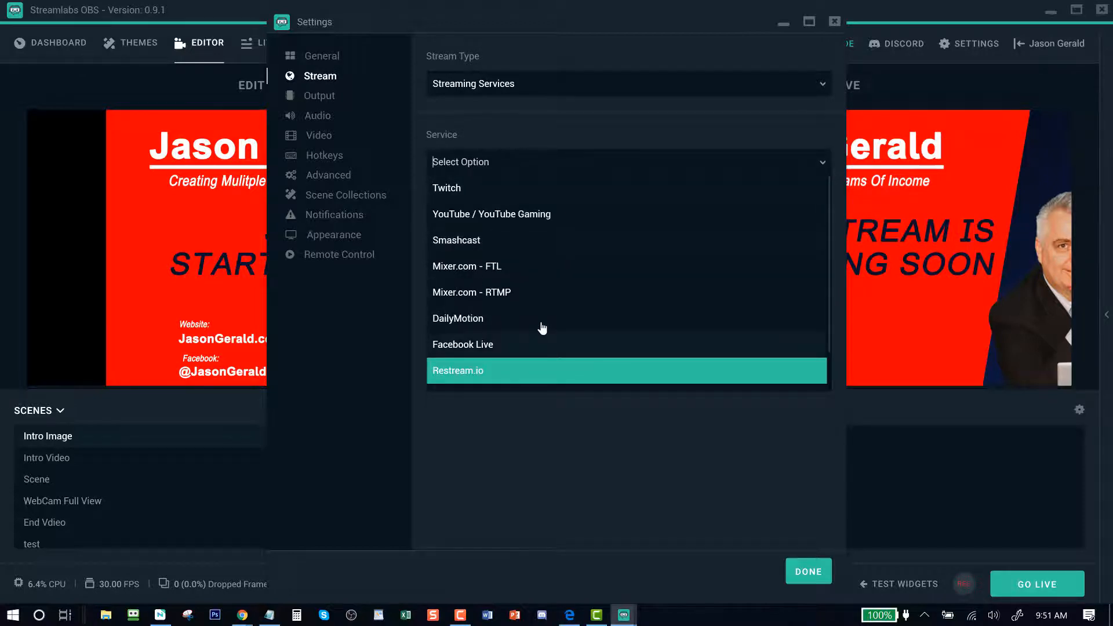
scroll(472, 325, "down", 1)
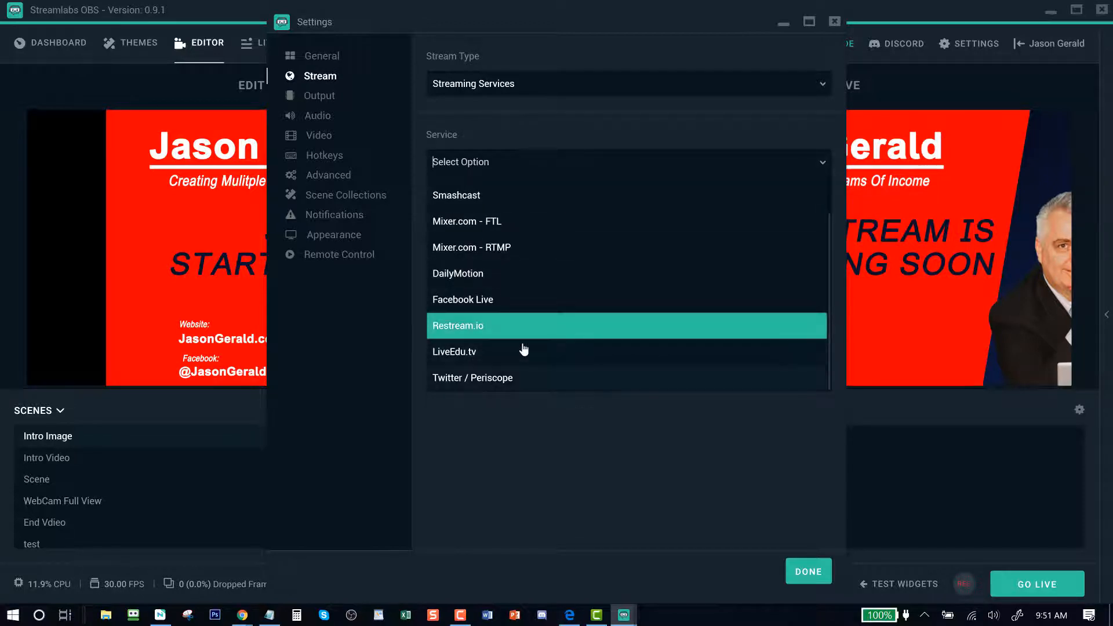
scroll(523, 348, "up", 1)
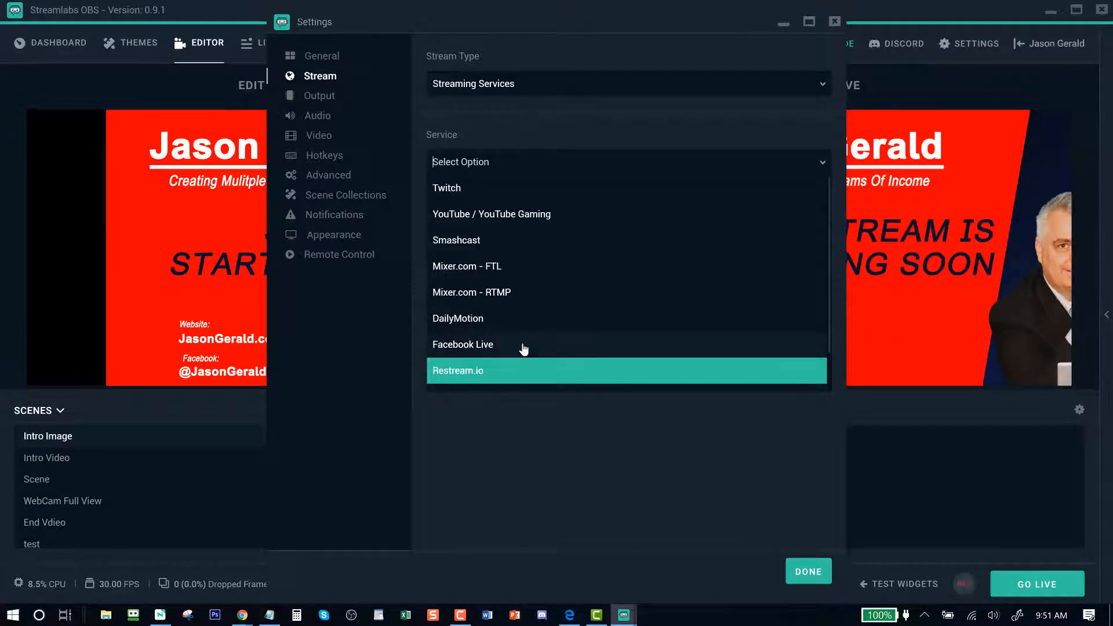
left_click(473, 219)
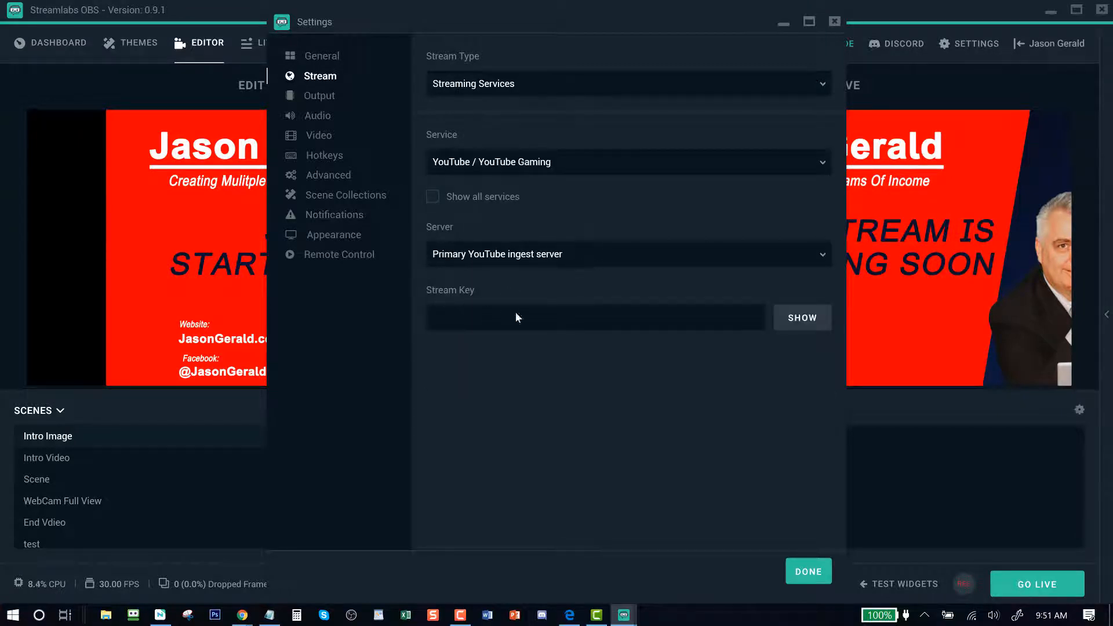
left_click(556, 318)
left_click(521, 162)
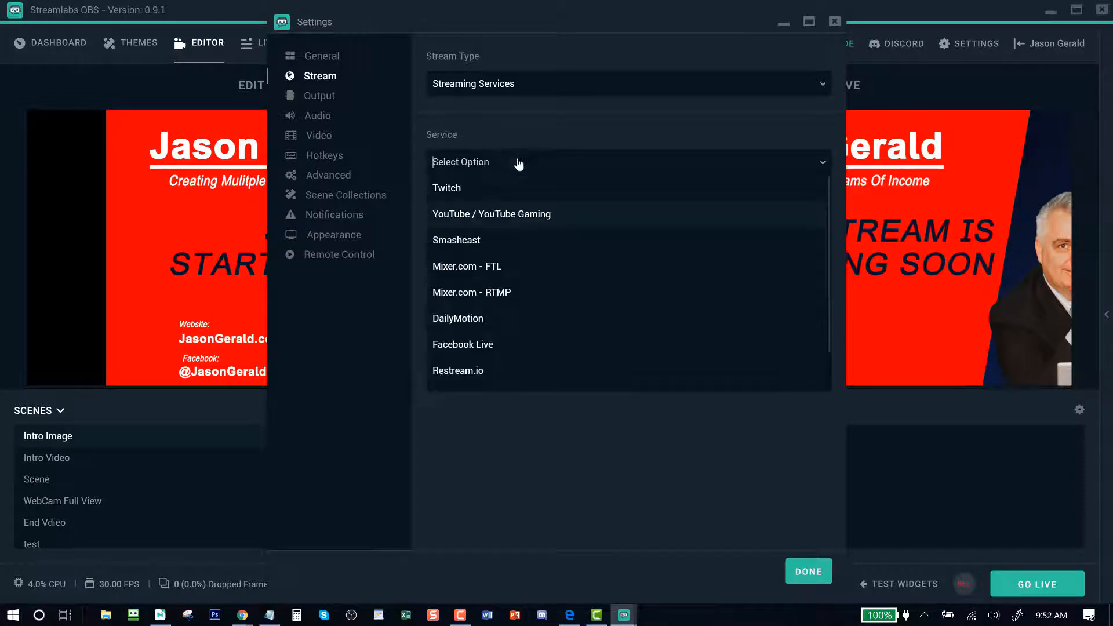
left_click(489, 346)
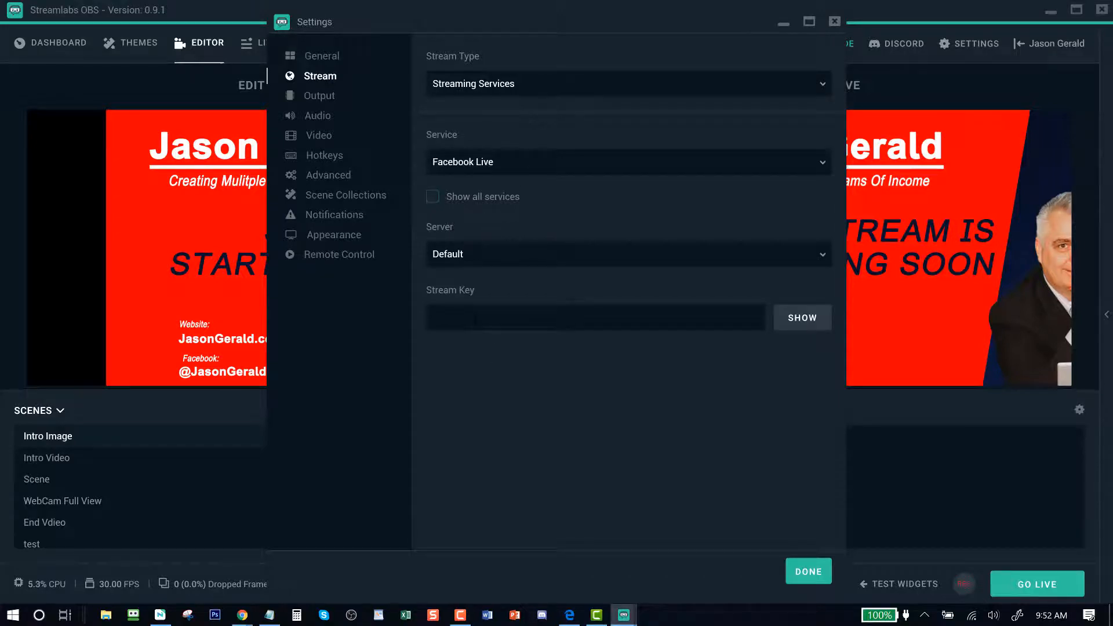
Step: Set the streaming service to Restream.io
left_click(488, 169)
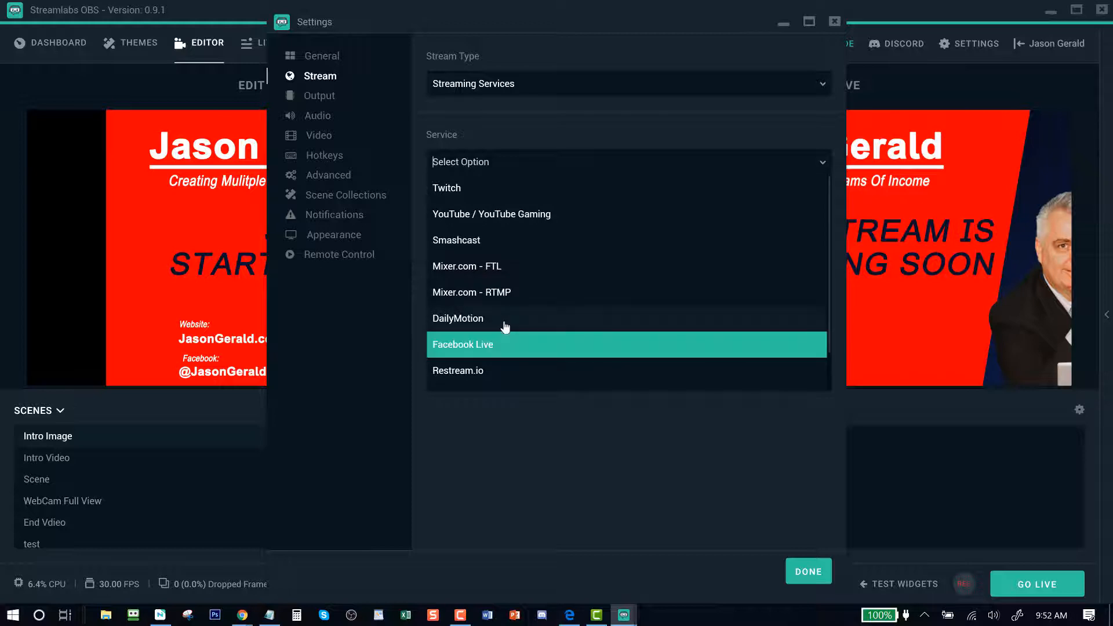
scroll(501, 325, "down", 1)
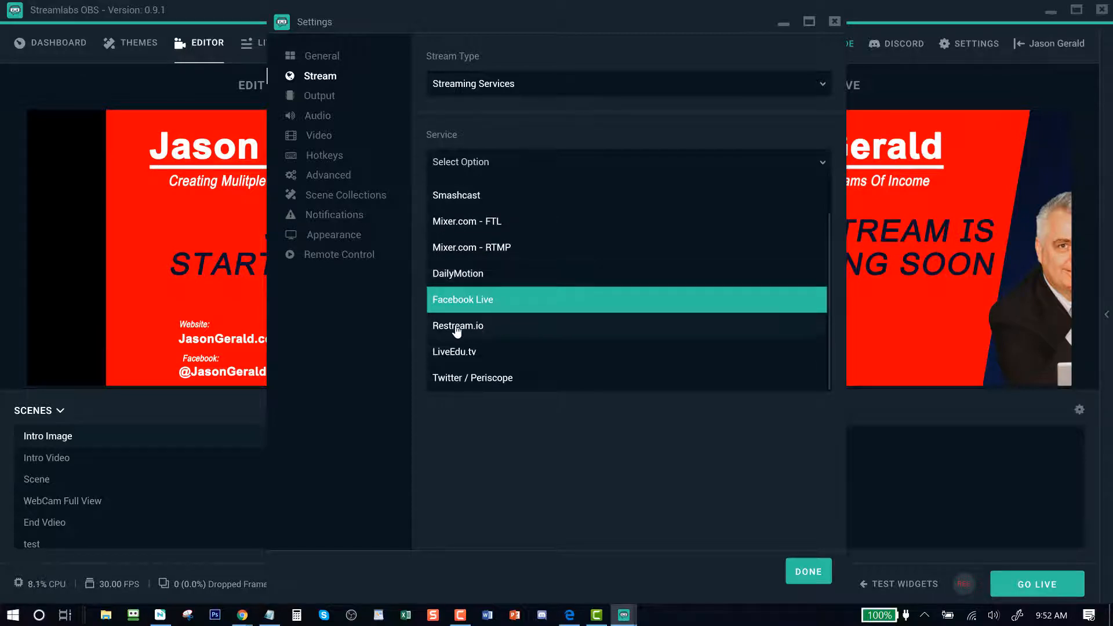
left_click(502, 325)
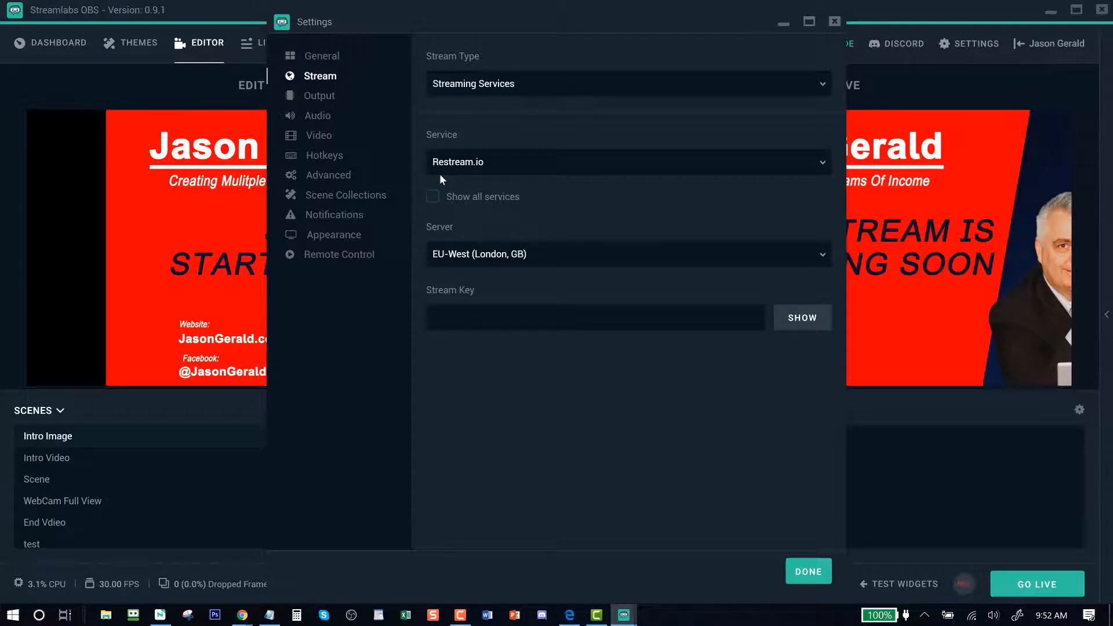
Step: Review the Output, Audio, Video, Hotkeys and Advanced settings
left_click(322, 100)
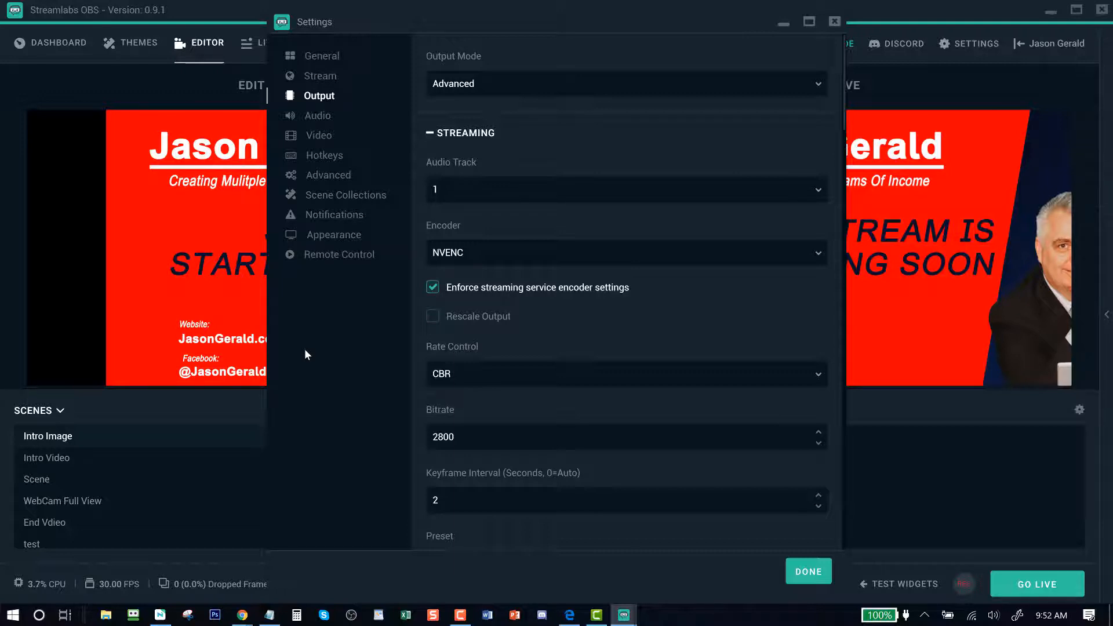
left_click(325, 116)
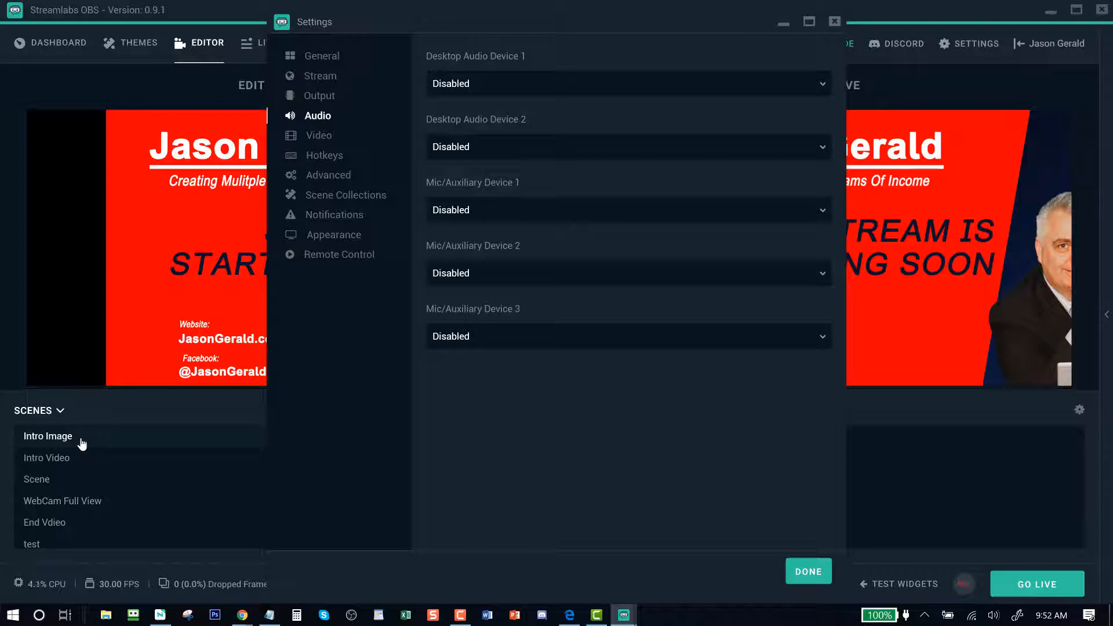
left_click(312, 141)
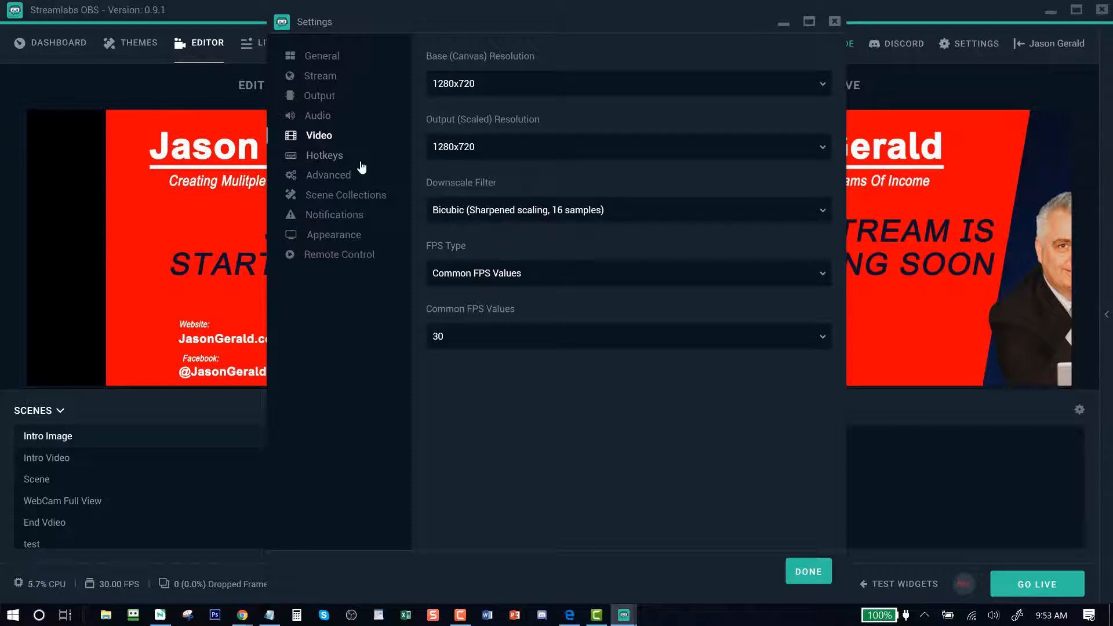
left_click(338, 160)
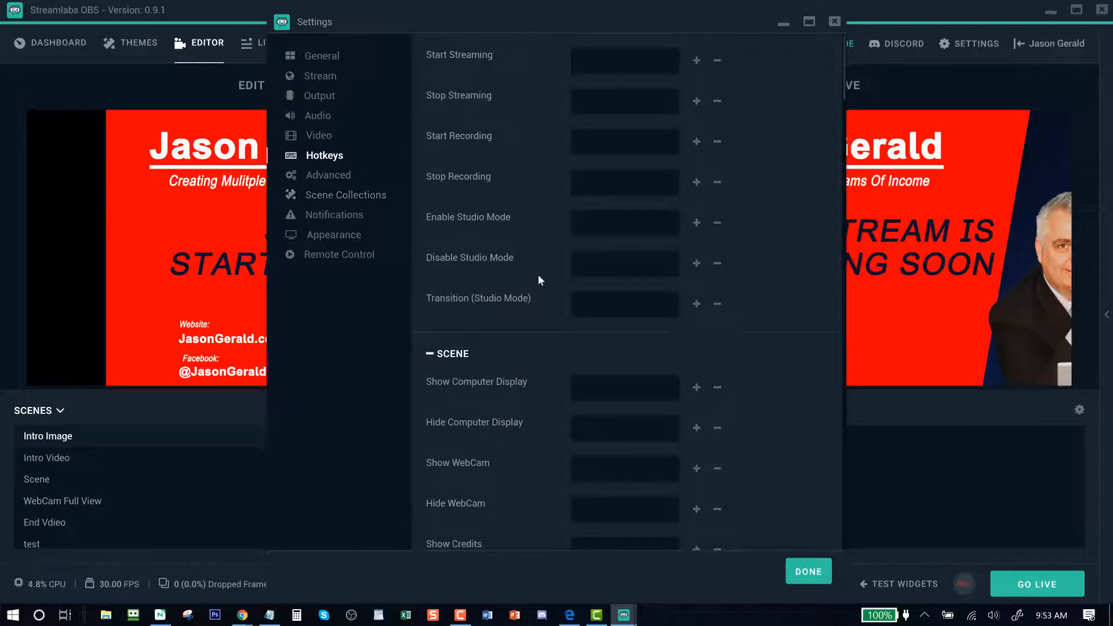
left_click(325, 175)
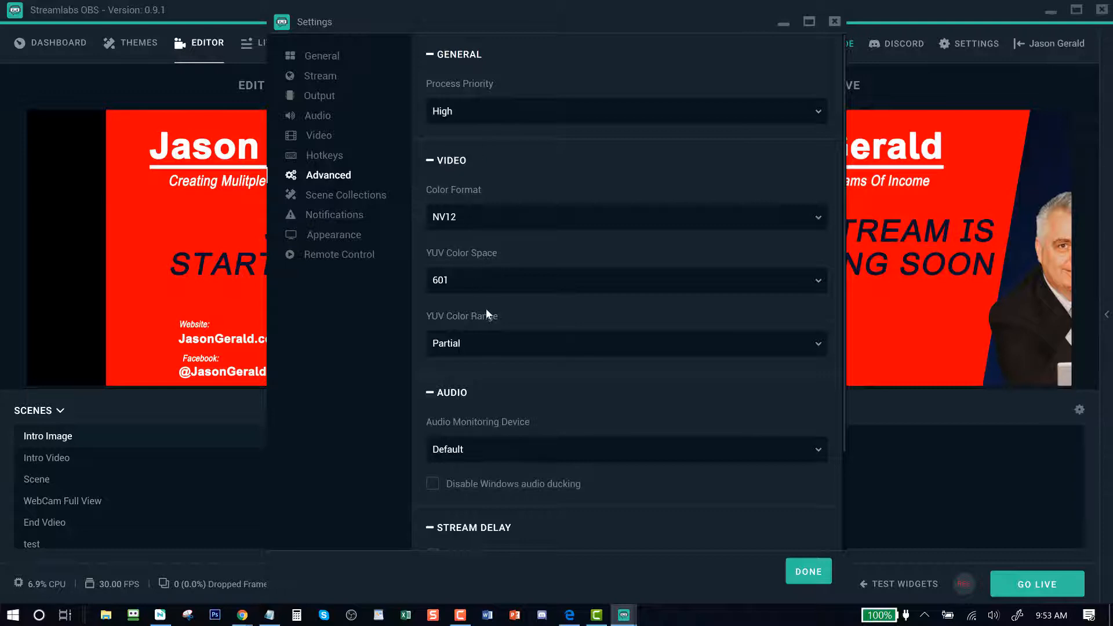
Step: Review the Scene Collections, Notifications, Appearance and Remote Control settings, and close the settings window
left_click(324, 200)
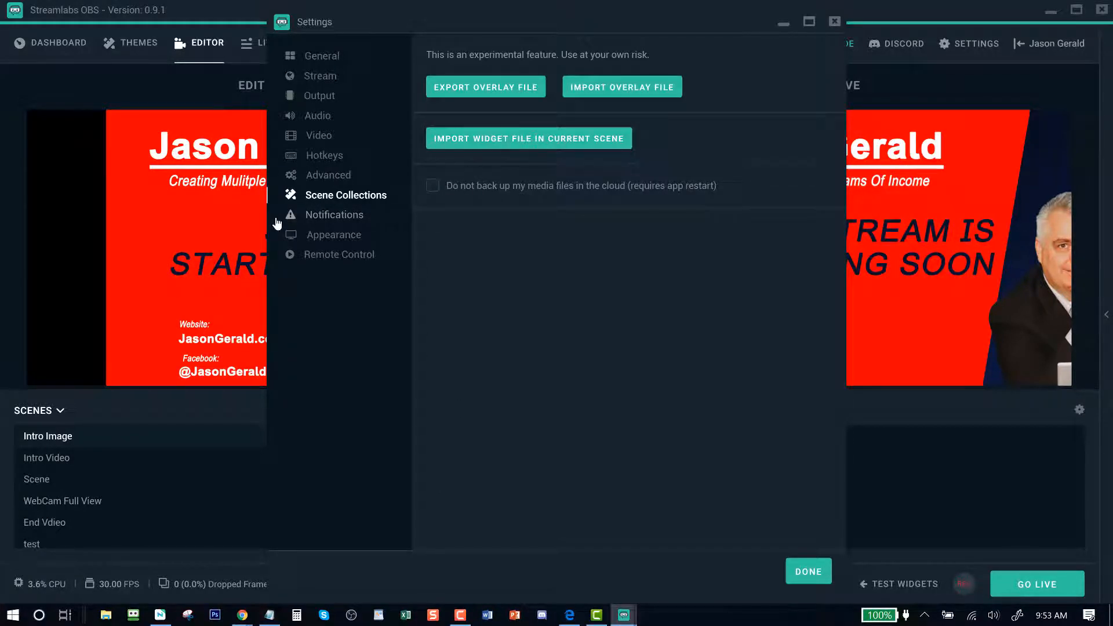
left_click(327, 222)
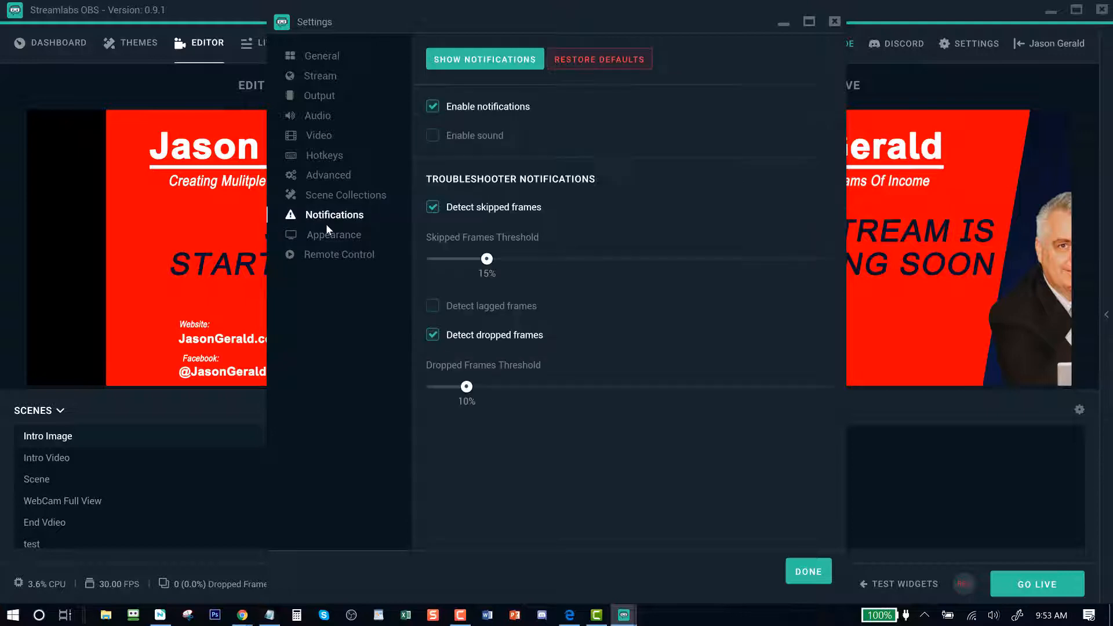
left_click(318, 236)
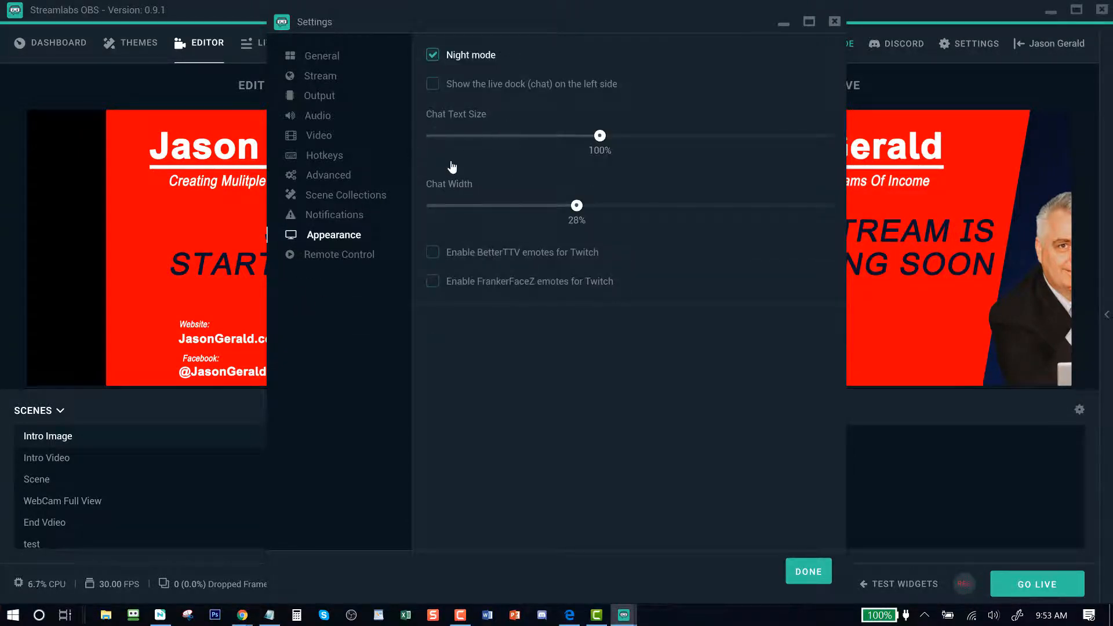
left_click(325, 256)
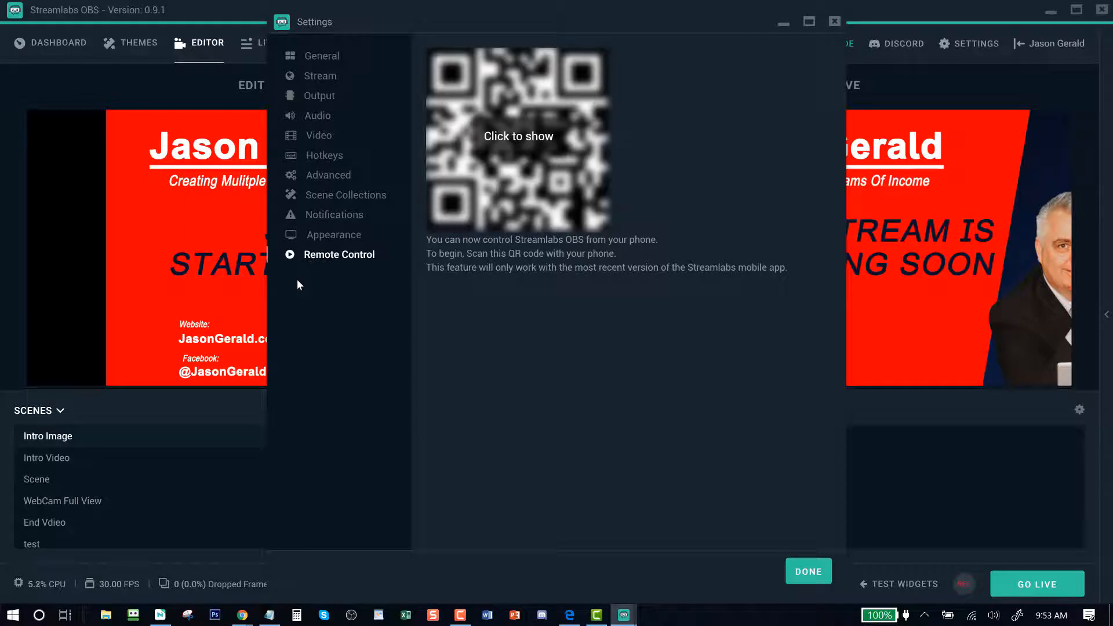
left_click(834, 21)
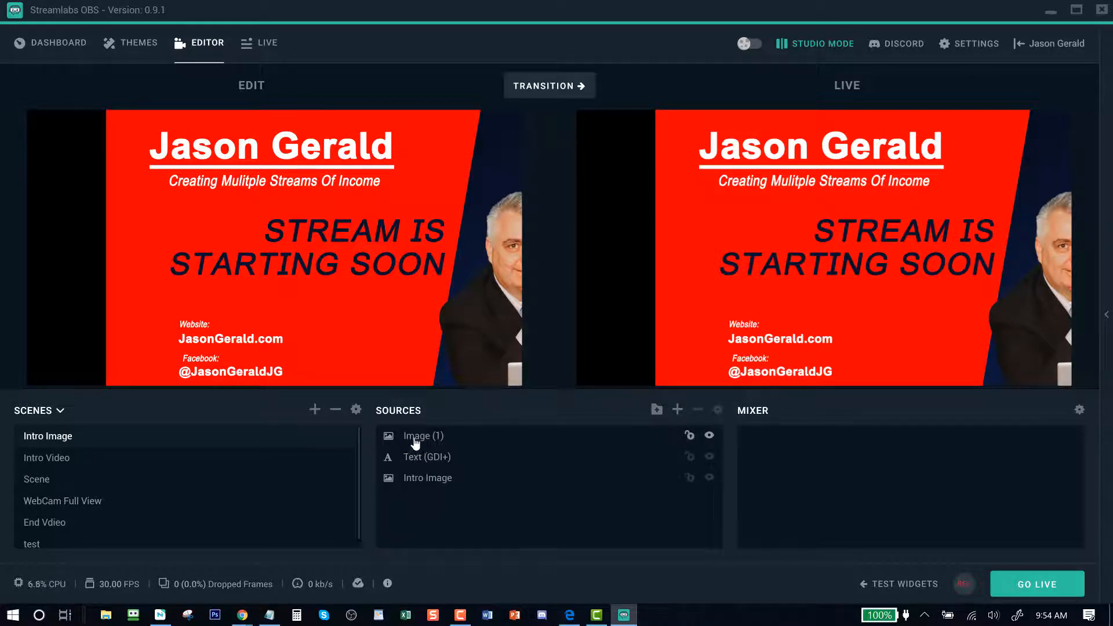
Step: Try the visibility toggles of the sources in the Intro Image scene, leaving the sources shown
left_click(709, 438)
left_click(710, 436)
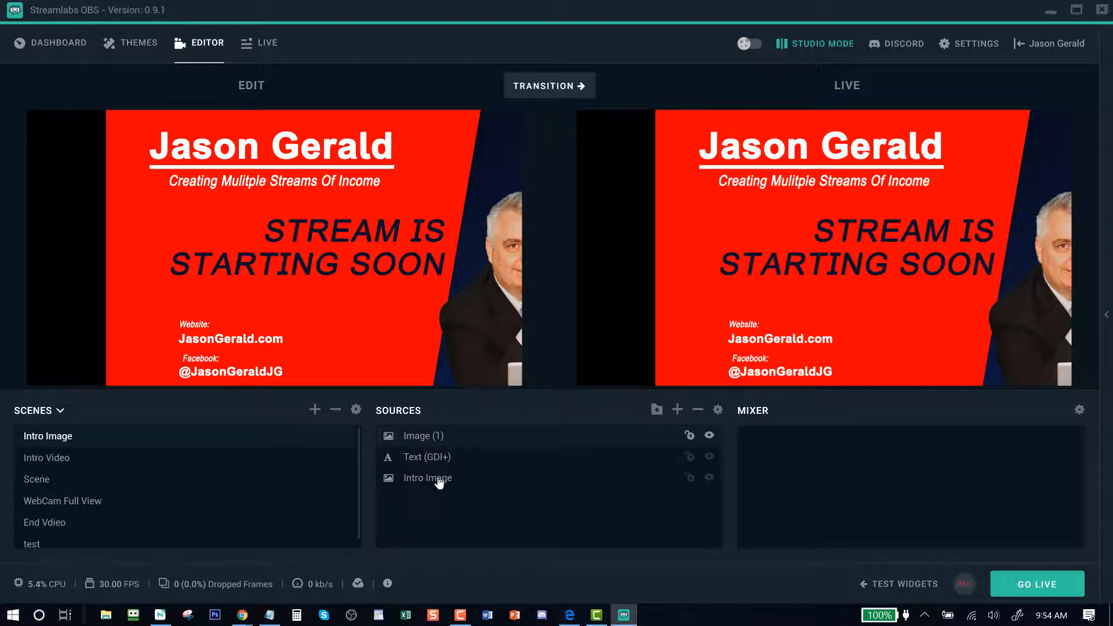
left_click(709, 457)
left_click(709, 477)
left_click(709, 477)
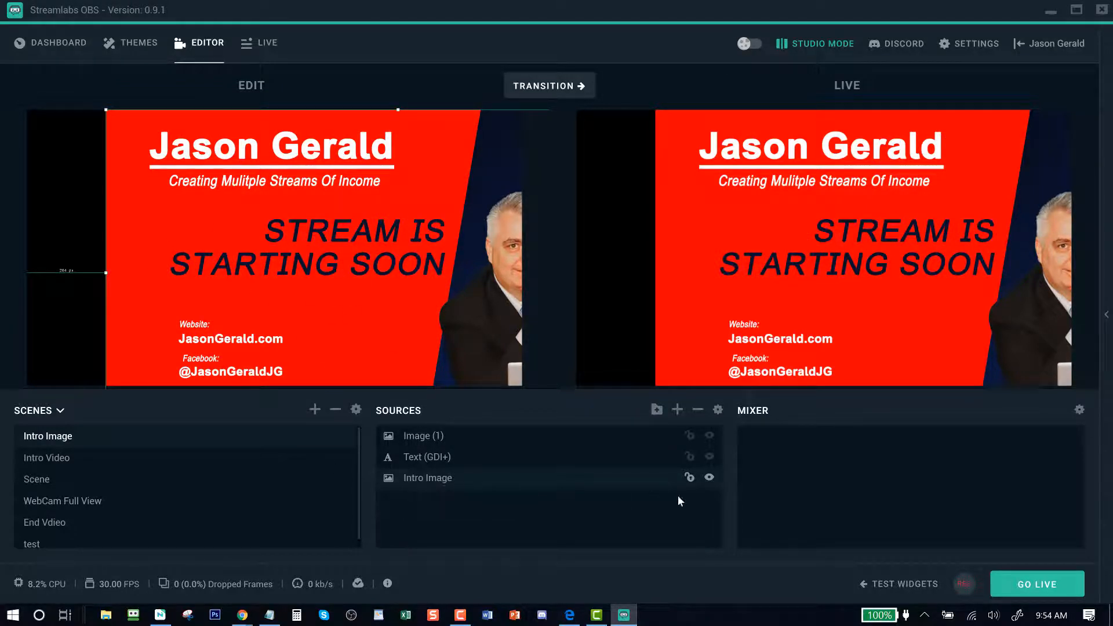
Step: Open the properties of the Intro Image source and examine its image file path through to the file name
left_click(718, 410)
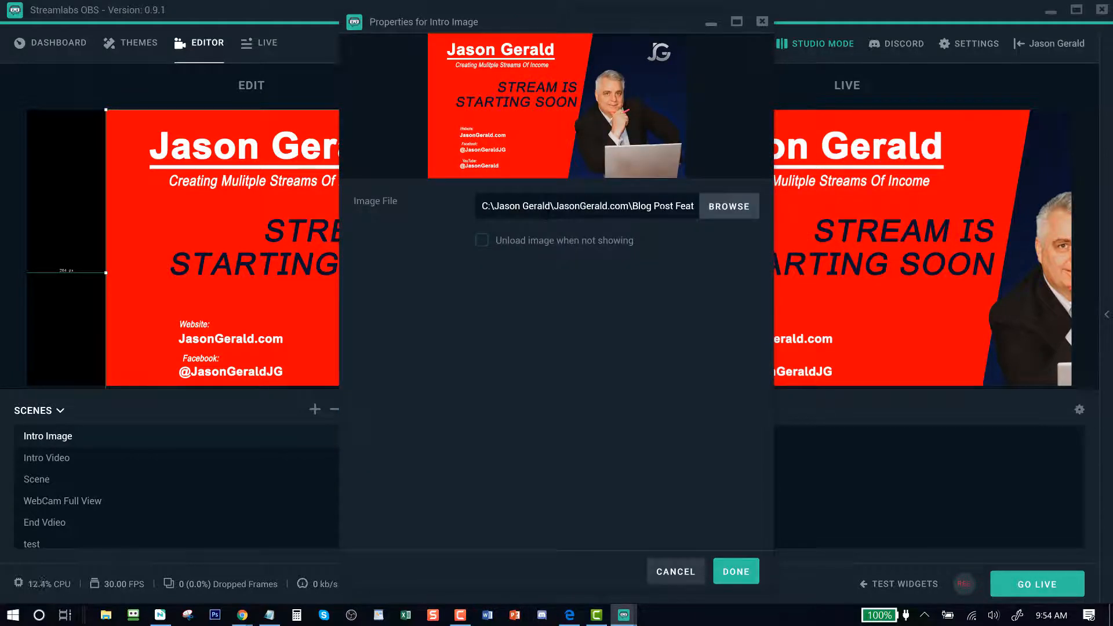
key("Right")
key("Right")
key("Right")
key("Right")
key("Right")
key("Right")
key("Right")
key("Right")
key("Right")
key("Right")
key("Right")
key("Right")
key("Right")
key("Right")
key("Right")
key("Right")
key("Right")
key("Right")
key("Right")
key("Right")
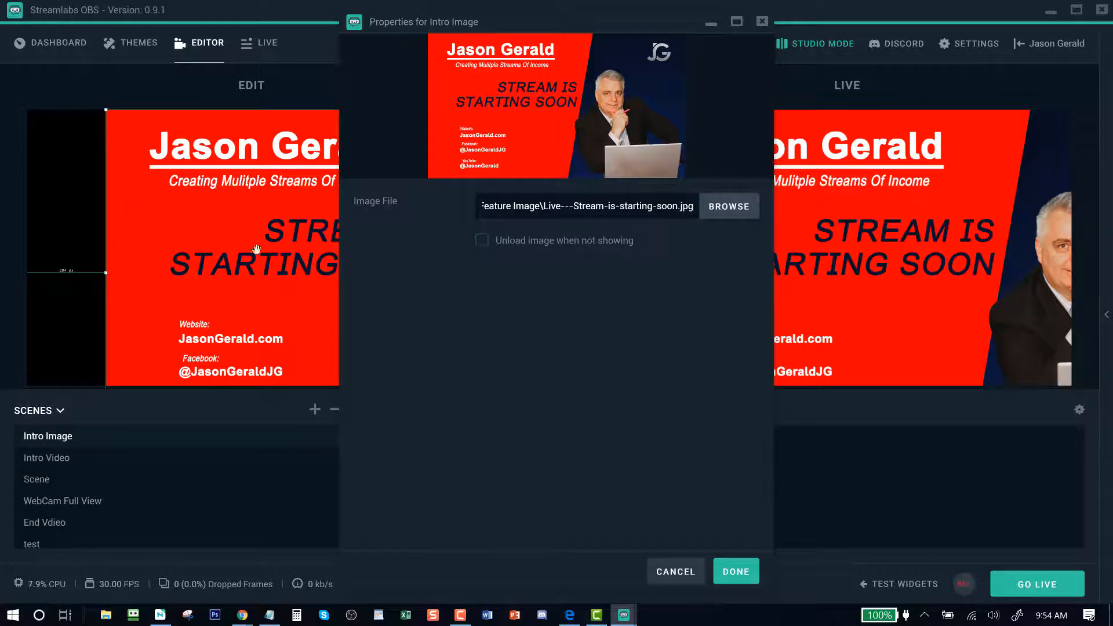
Step: Close the Intro Image properties without saving and move the Intro Image source to the top of the source list
left_click(676, 572)
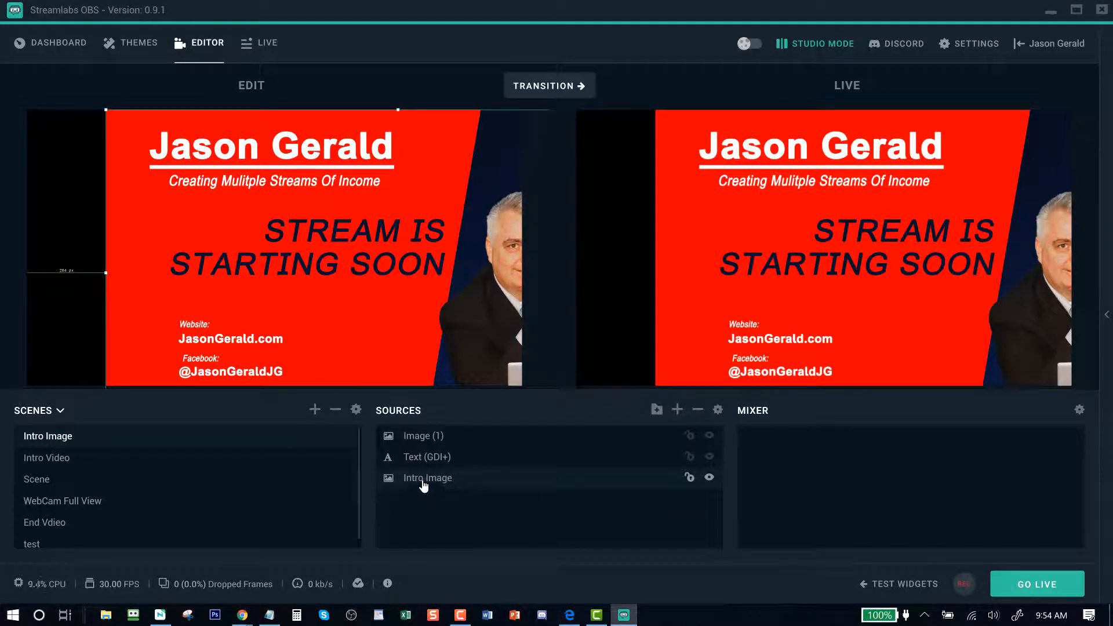
left_click_drag(430, 487, 423, 437)
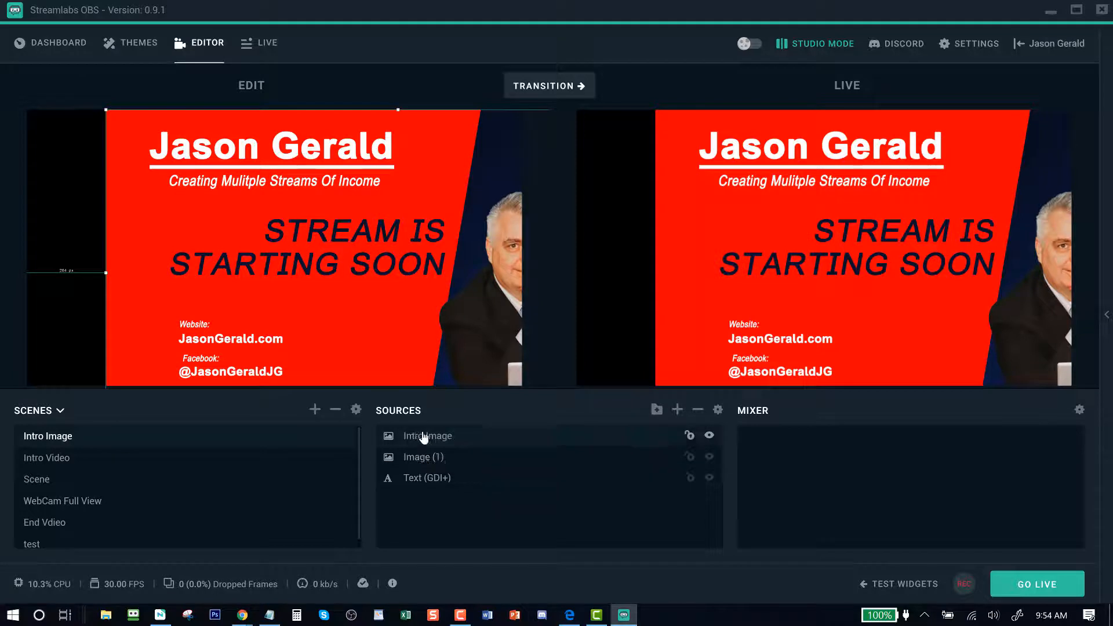
left_click(439, 479)
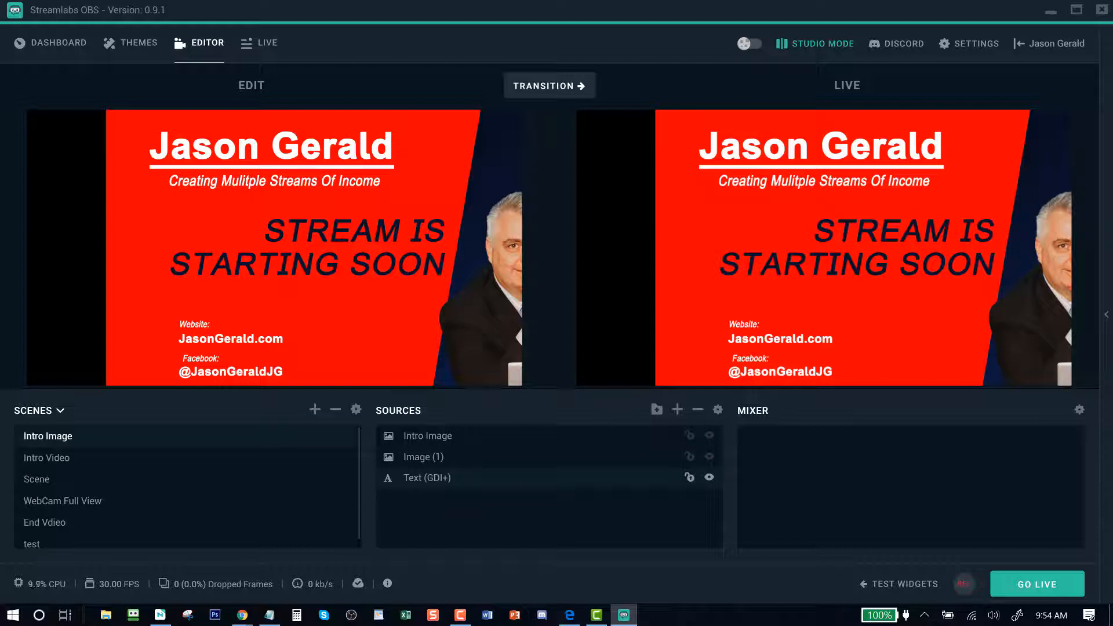
Step: Review the standard and widget source types available for adding, without adding one
left_click(677, 410)
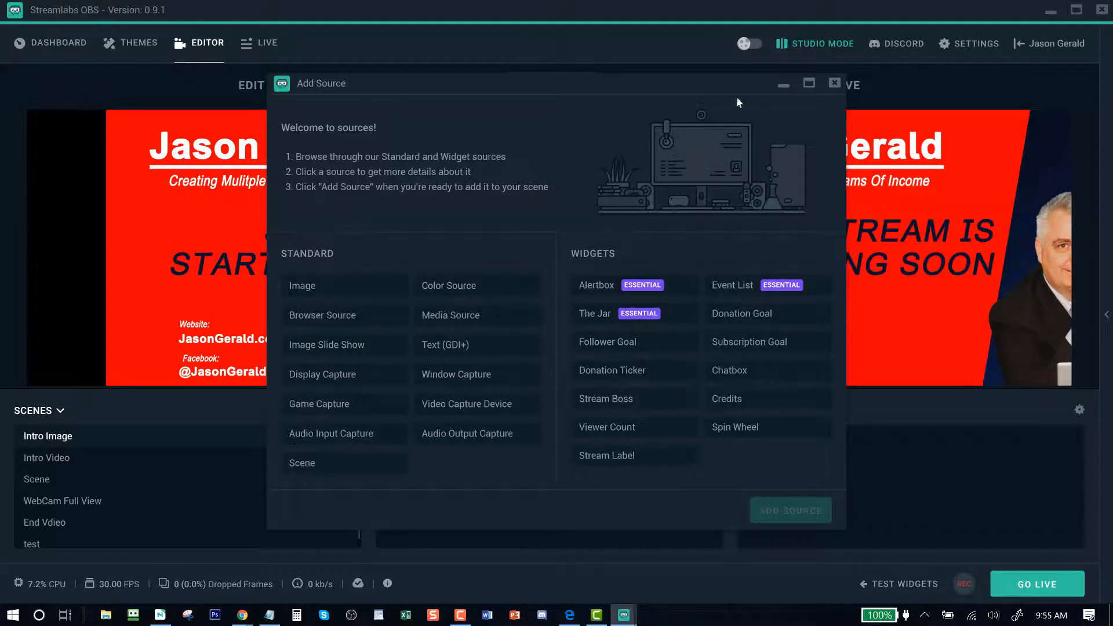
left_click(835, 87)
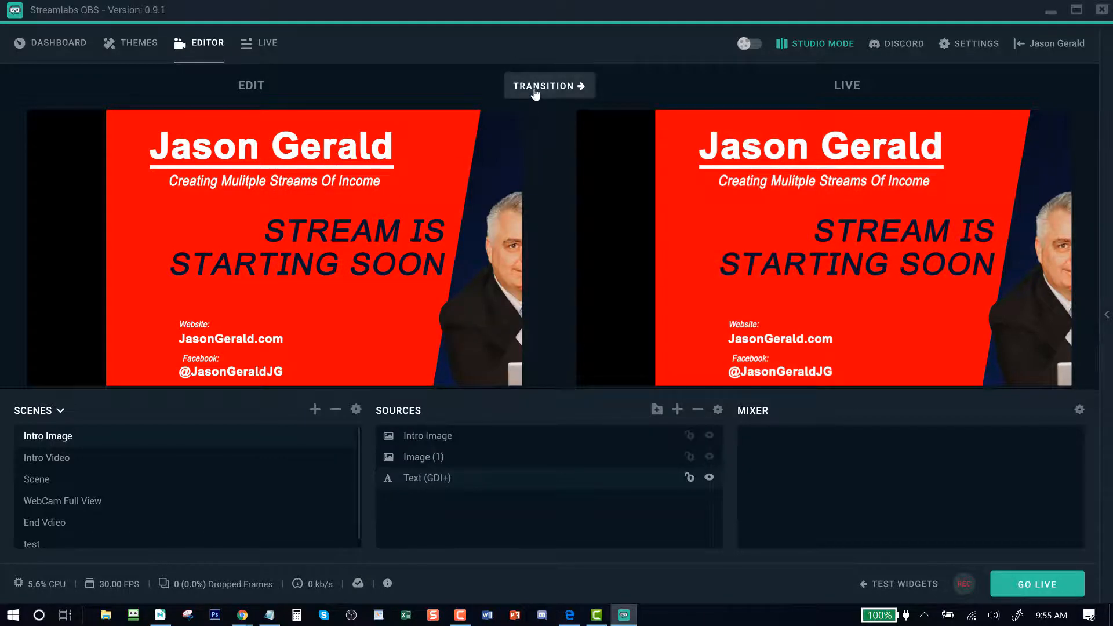
Step: Run the transition to live, and examine the Stinger scene transition settings and its full video file path, closing them without saving
left_click(543, 86)
left_click(355, 410)
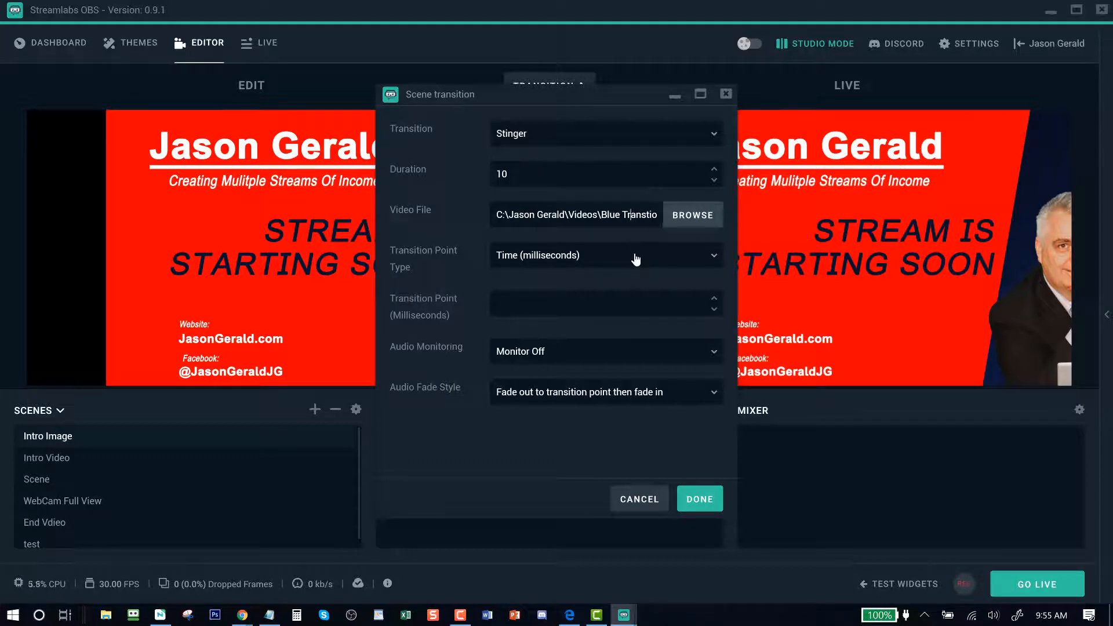
key("Right")
key("Right")
key("Right")
key("Right")
key("Right")
key("Right")
key("Right")
key("Right")
key("Right")
key("Right")
key("Right")
key("Right")
key("Right")
key("Right")
key("Right")
key("Right")
key("Right")
key("Right")
key("Right")
key("Right")
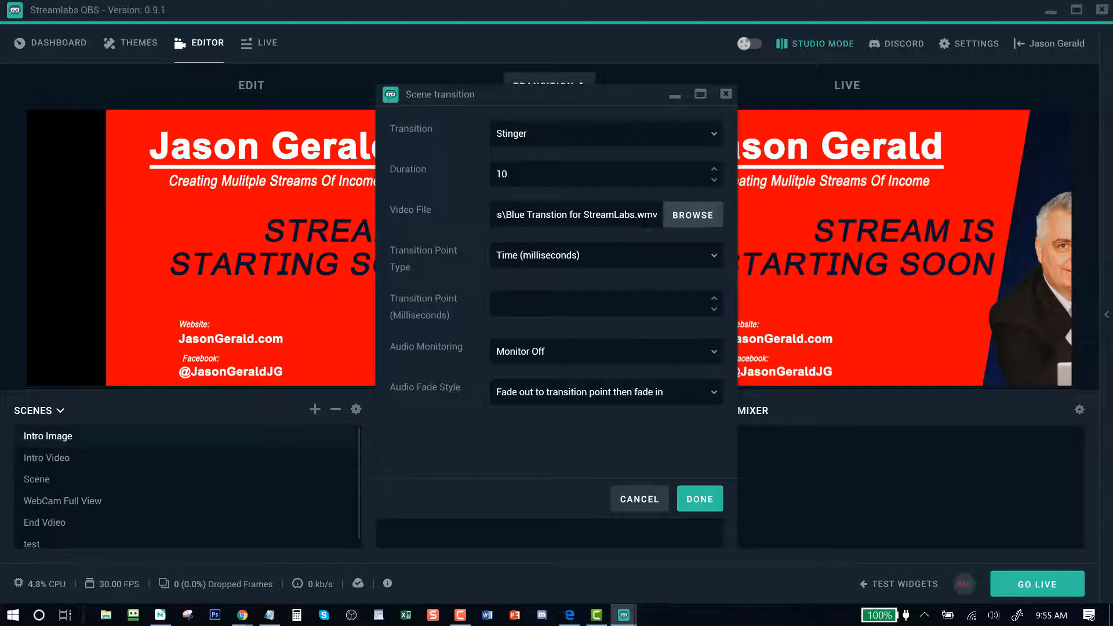
key("shift+Left")
key("shift+Left")
key("shift+Left")
left_click(629, 506)
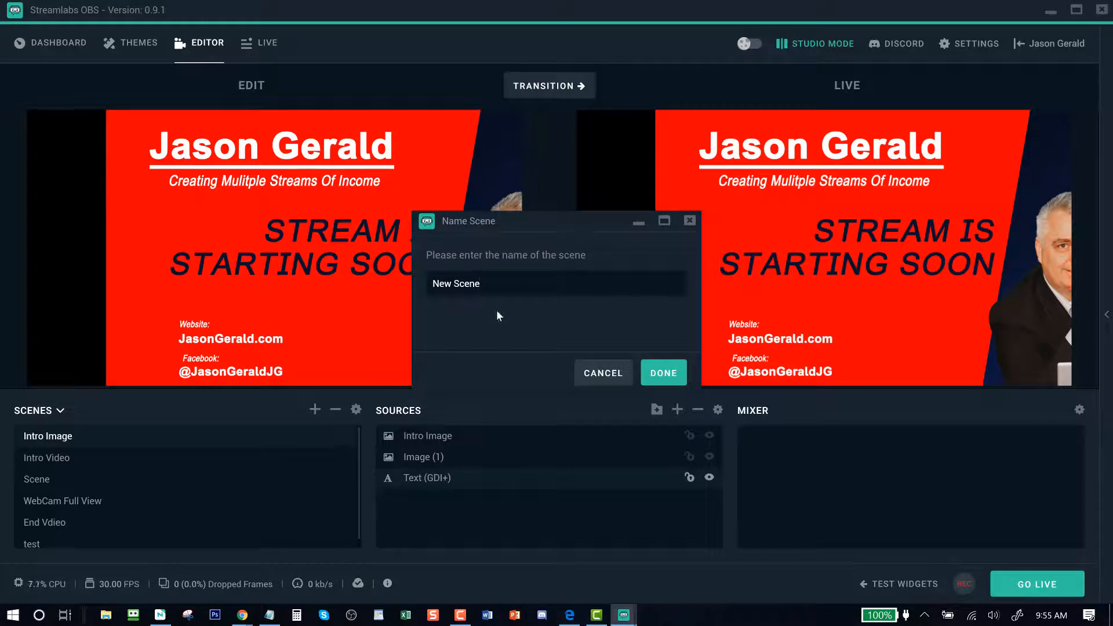
Step: Add a scene named Test Group 2 and place it directly below Intro Image in the scene list
key("ctrl+a")
type("Te")
key("Return")
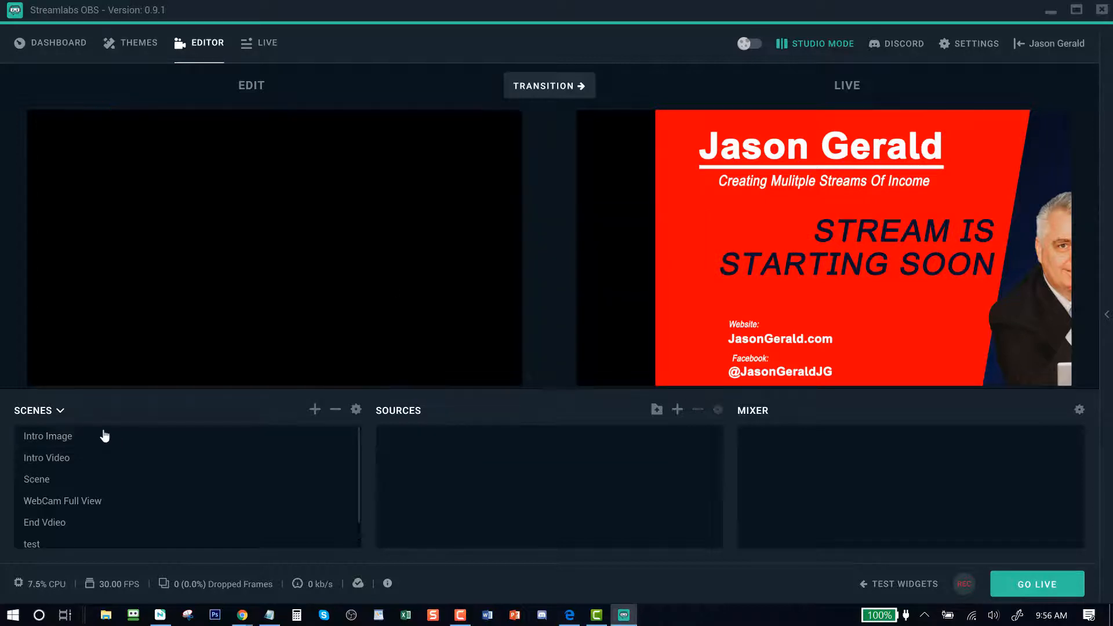
scroll(115, 489, "down", 1)
mouse_move(75, 469)
left_mouse_down()
mouse_move(68, 440)
mouse_move(66, 456)
left_mouse_up()
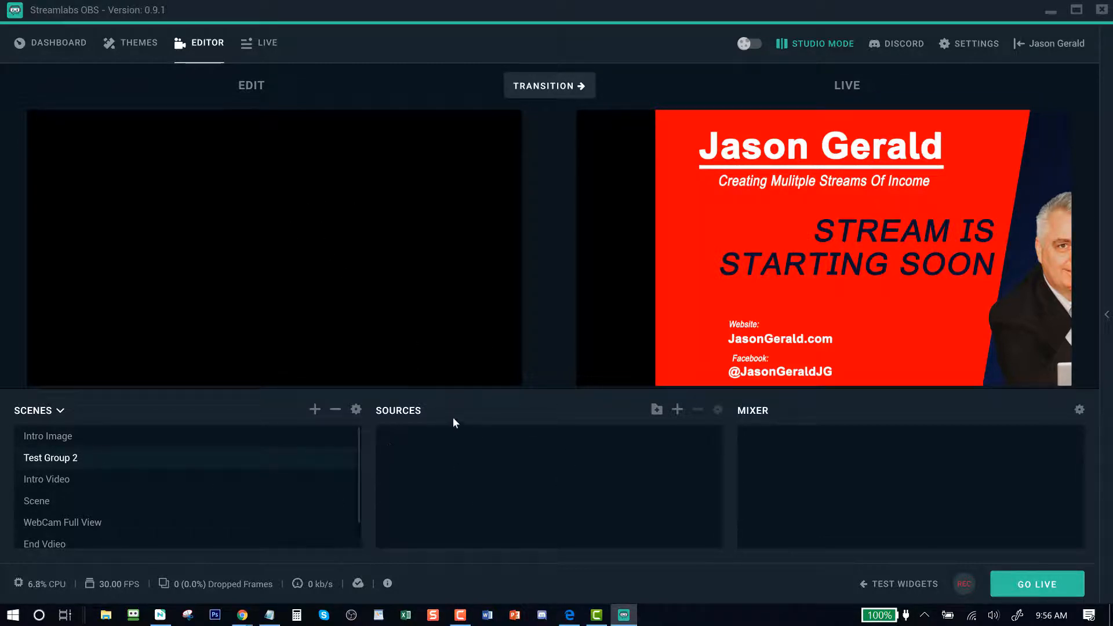
Step: Add a new Image source to the Test Group 2 scene, using the black-and-white Rio 2016 runner picture
left_click(677, 410)
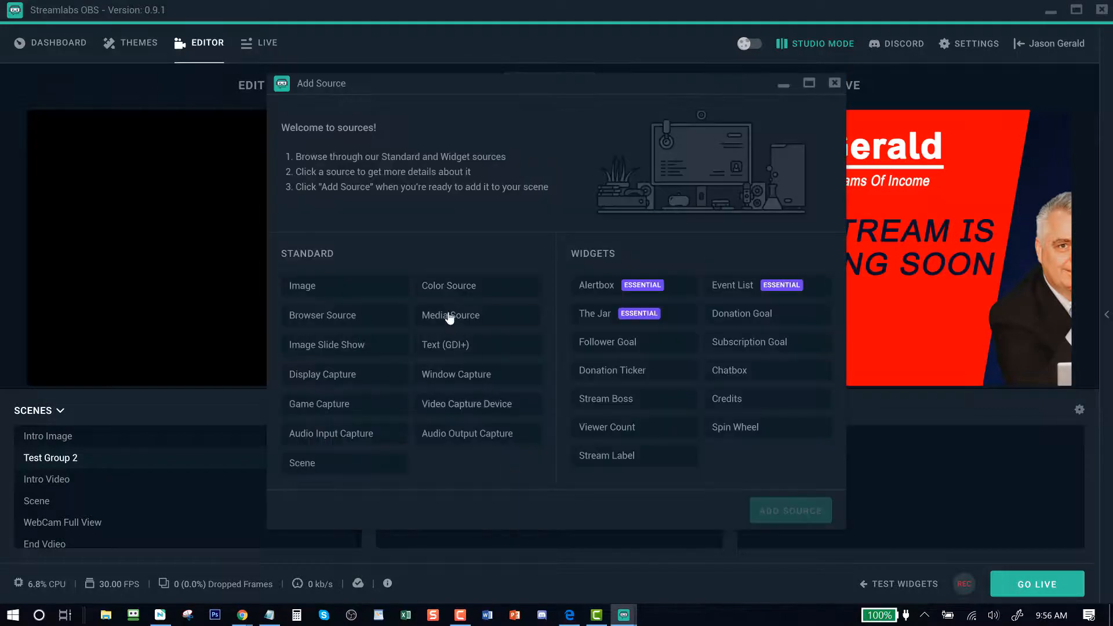
left_click(391, 288)
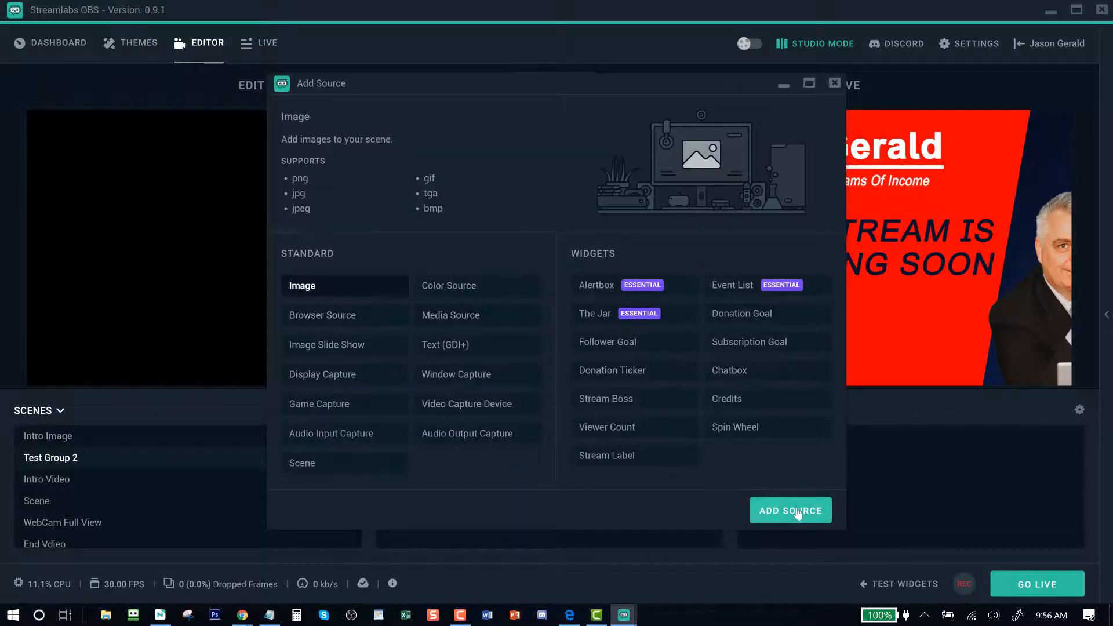
left_click(750, 506)
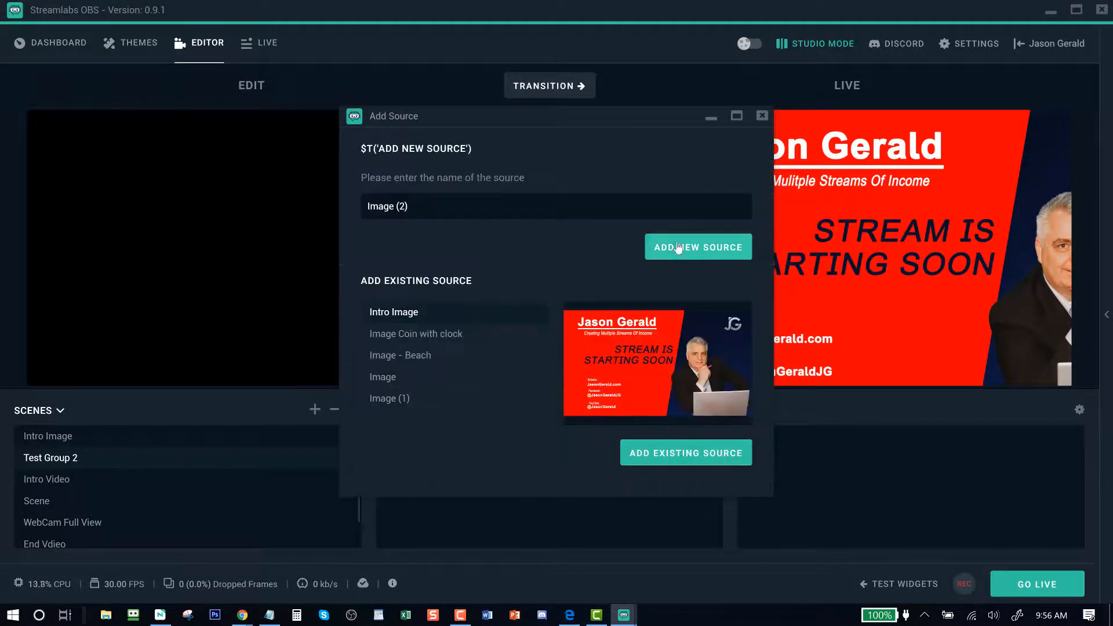
left_click(677, 246)
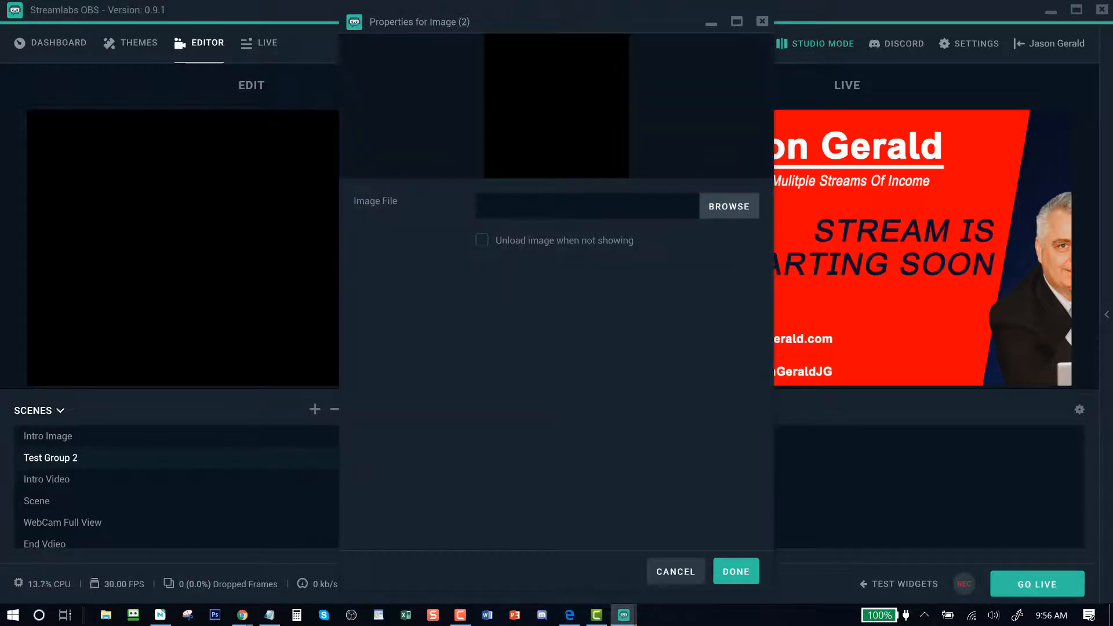
left_click(731, 206)
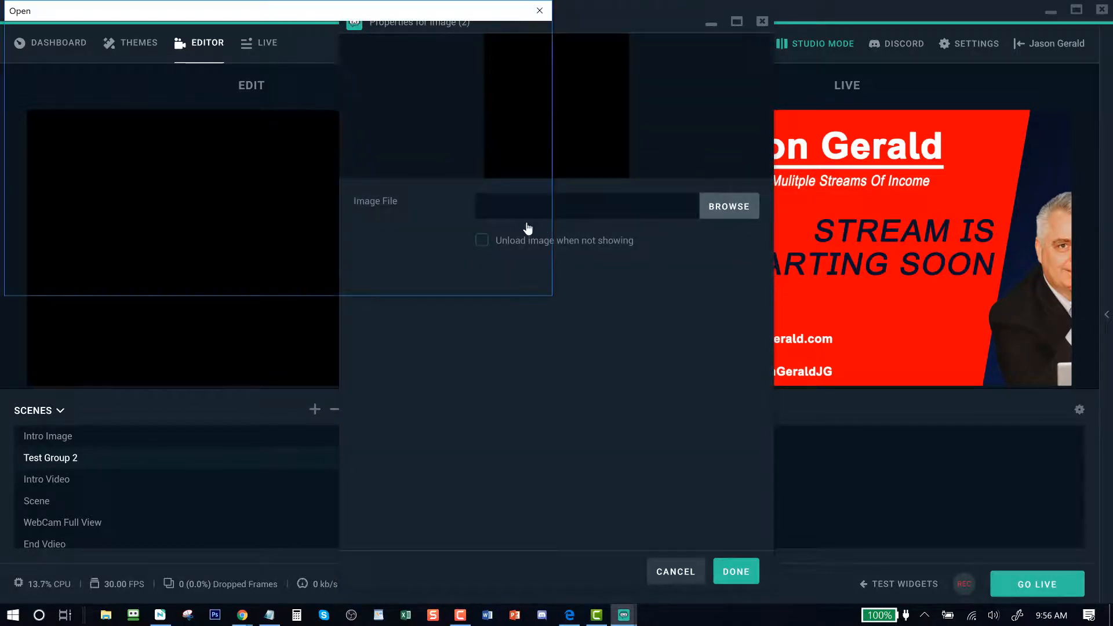
double_click(295, 125)
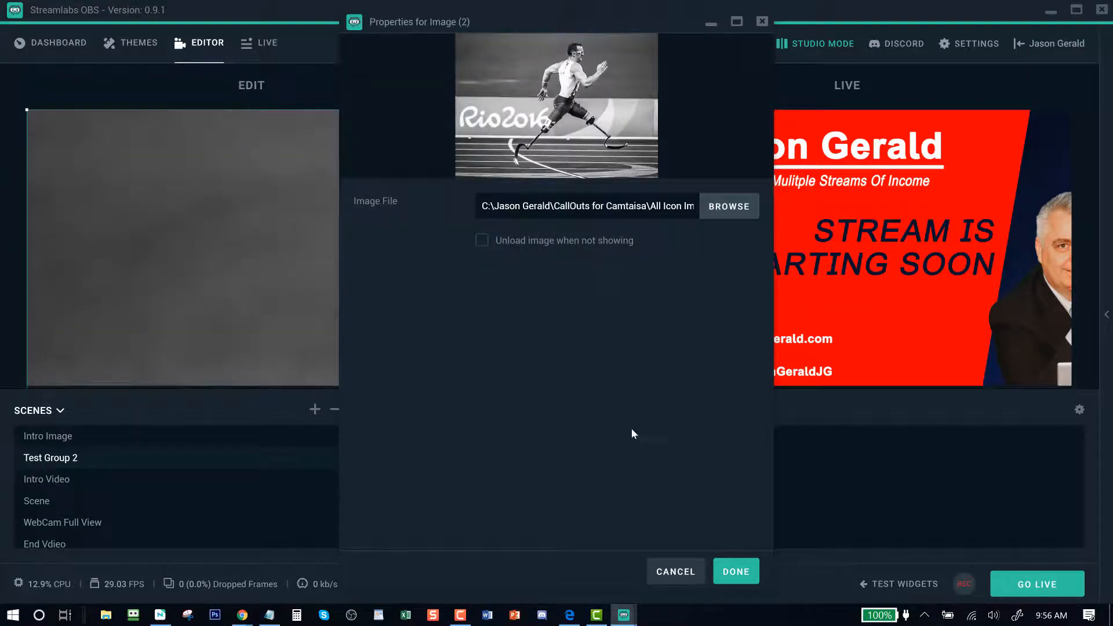
key("Return")
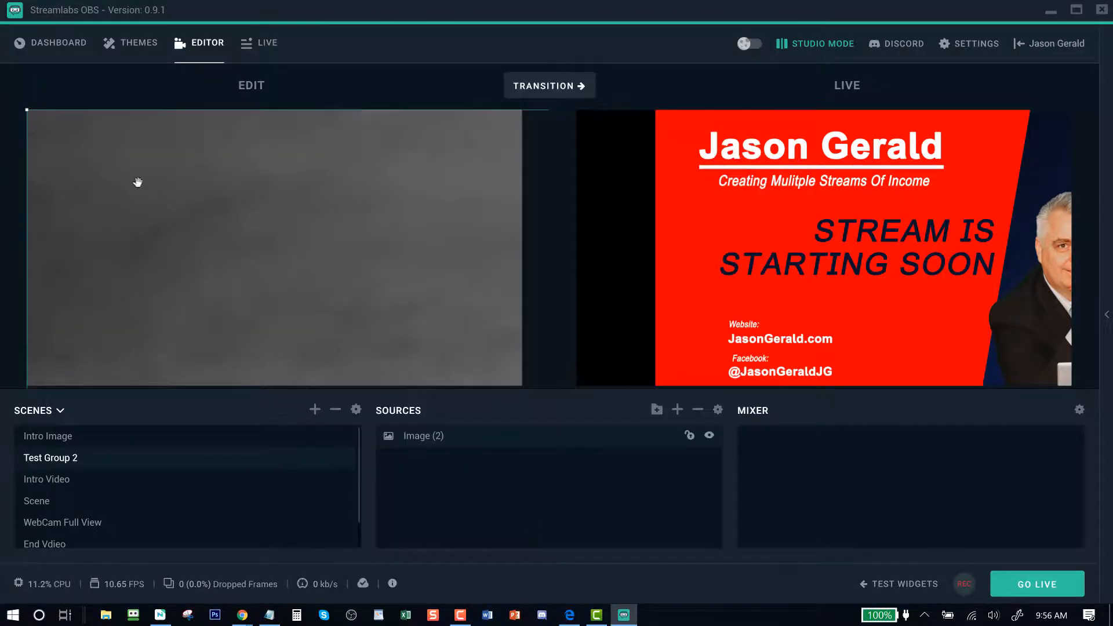
Step: Scale the runner image down to the canvas height, place it near the canvas centre and transition the scene to live
left_click_drag(26, 110, 129, 184)
left_click_drag(44, 124, 328, 328)
left_click_drag(264, 301, 137, 151)
left_click_drag(77, 117, 135, 170)
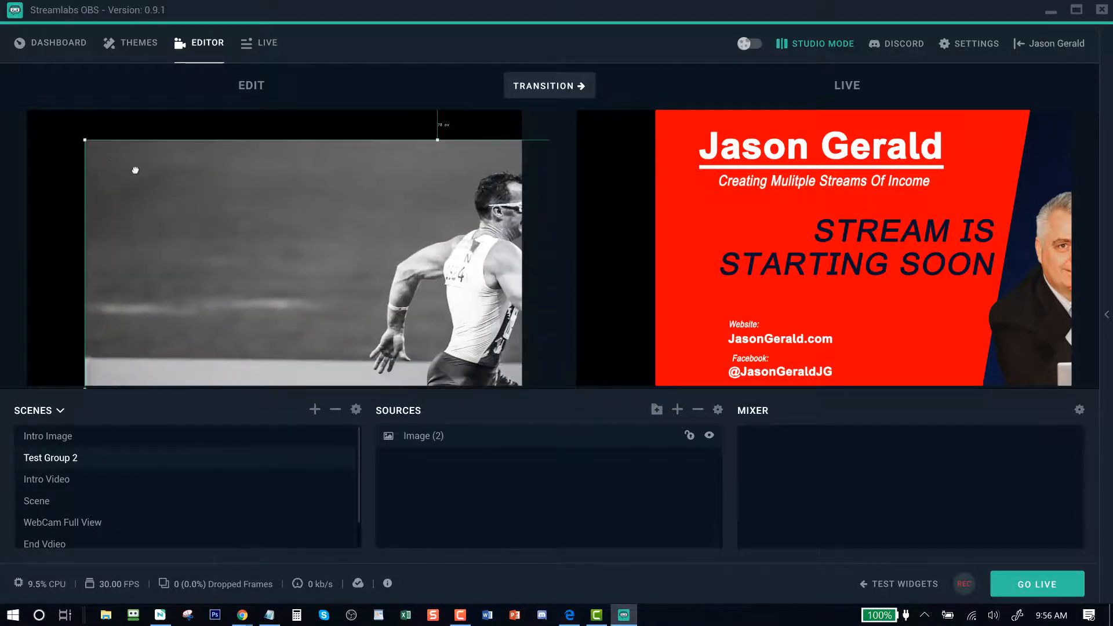
left_click_drag(86, 142, 284, 312)
left_click_drag(211, 218, 142, 178)
left_click_drag(99, 125, 177, 206)
key("Left")
key("Left")
key("Left")
left_click_drag(217, 280, 213, 279)
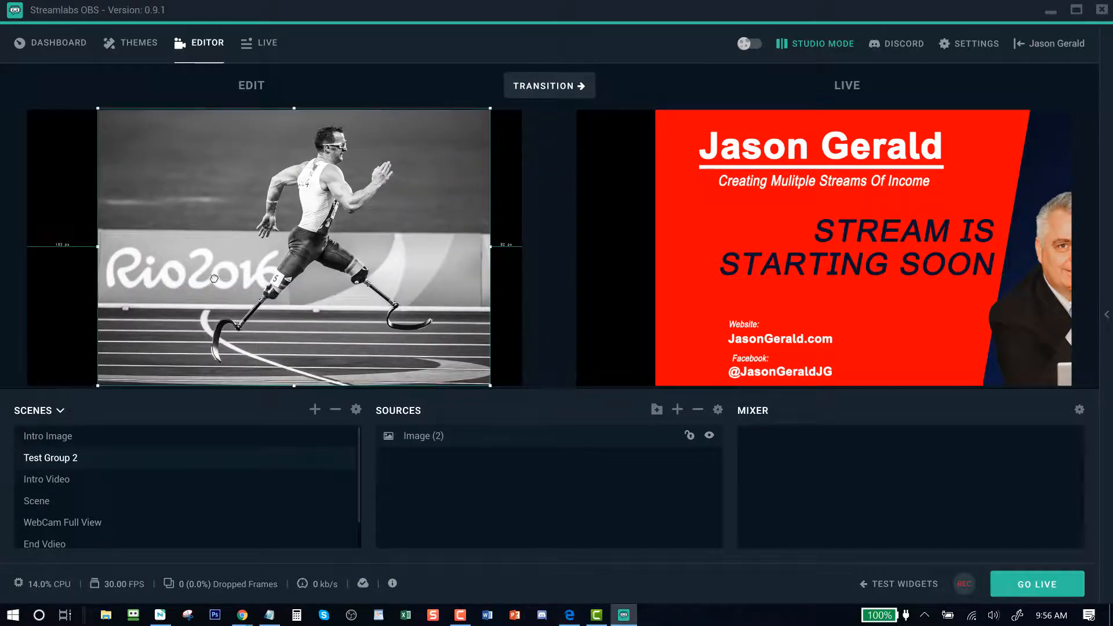
left_click(549, 86)
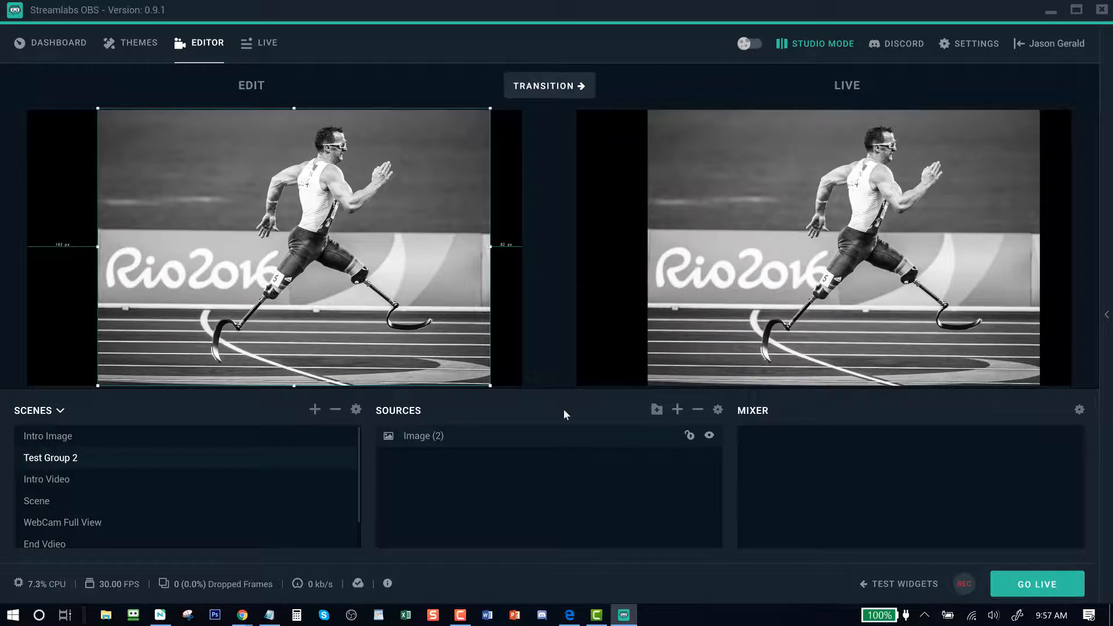
Step: Add a new Text (GDI+) source to Test Group 2, with the presenter's full name preceded by spaces as its name and text
left_click(676, 410)
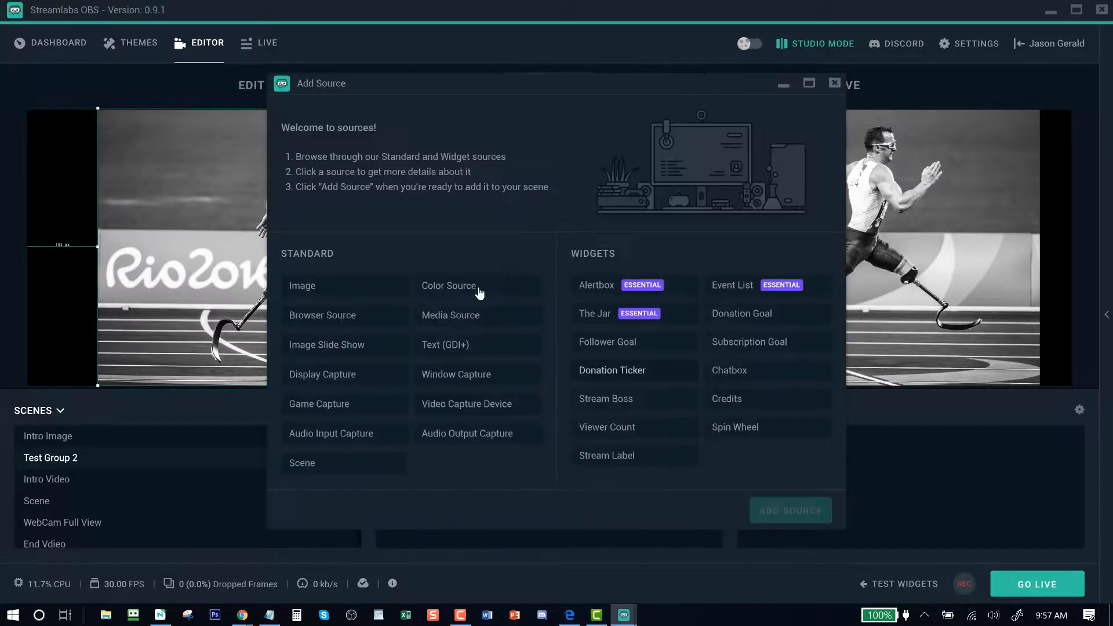
left_click(429, 345)
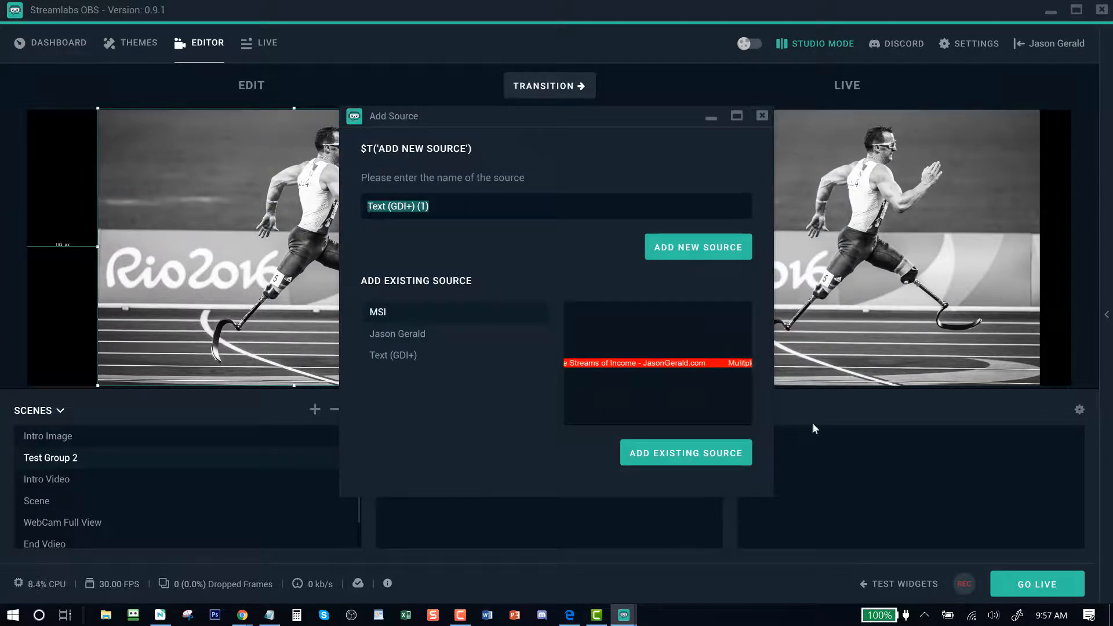
type("Jason Gerald")
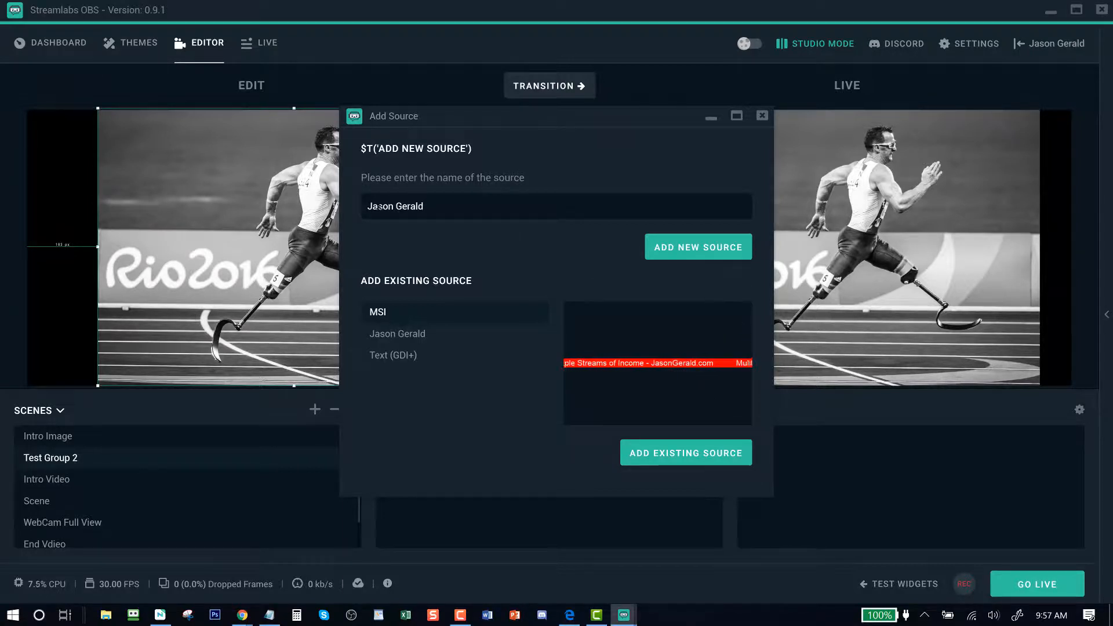
key("Home")
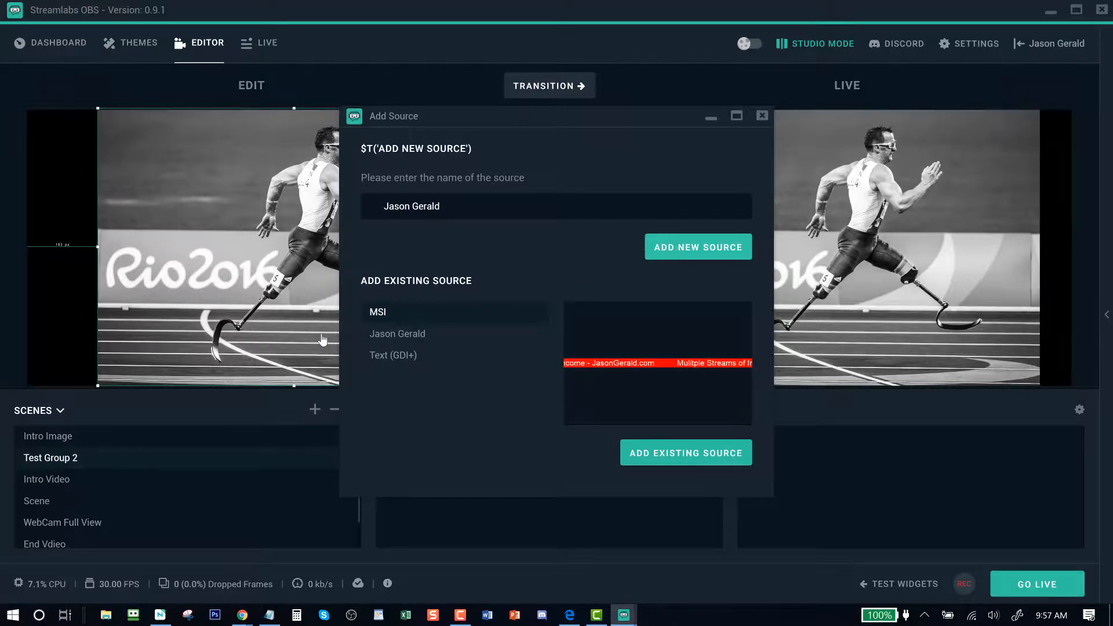
left_click(672, 248)
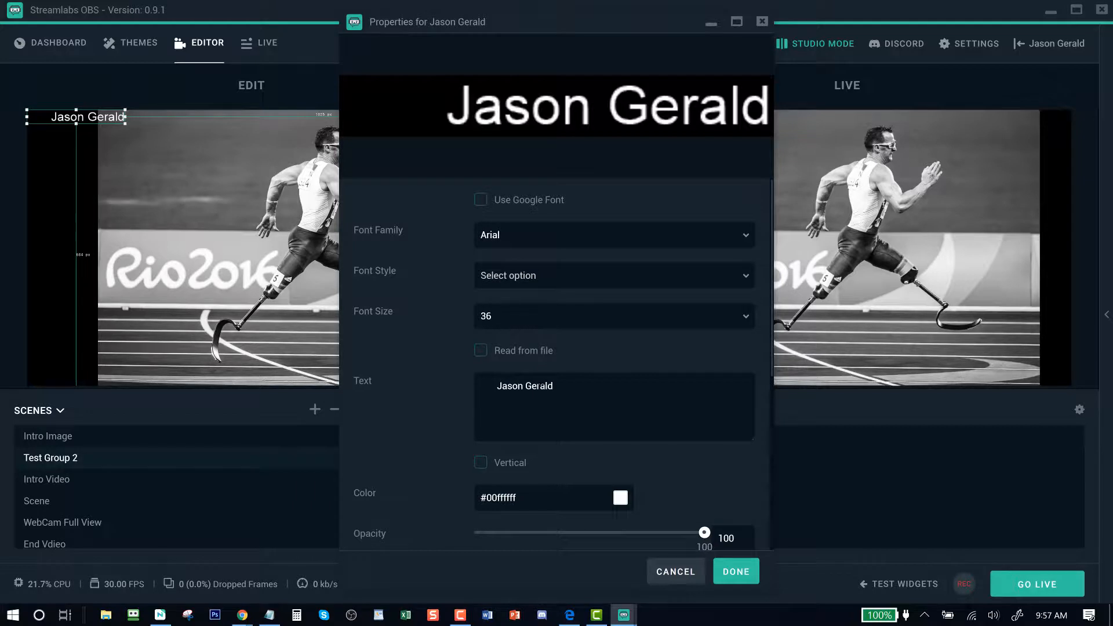
left_click(735, 570)
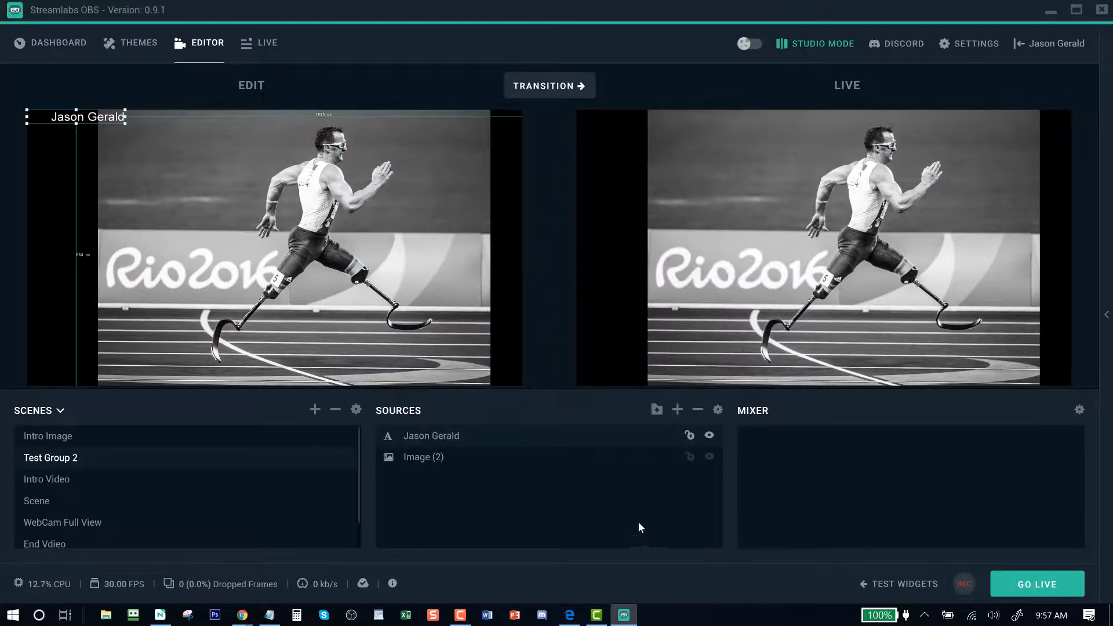
Step: Apply a Scroll filter to the name text source with a horizontal speed of 34
right_click(601, 441)
left_click(638, 340)
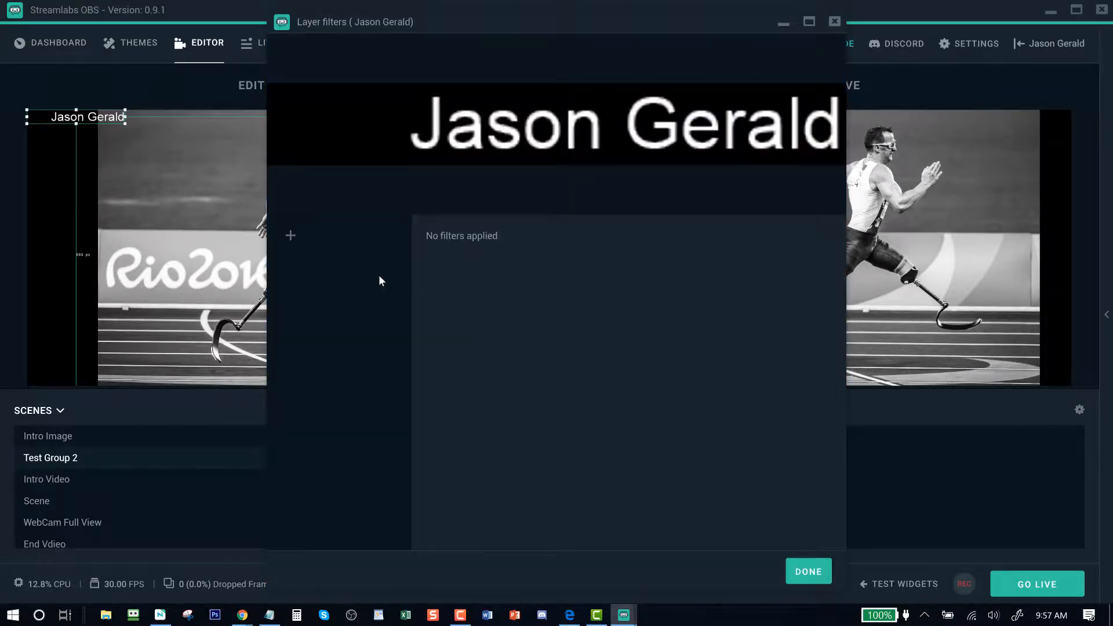
left_click(289, 237)
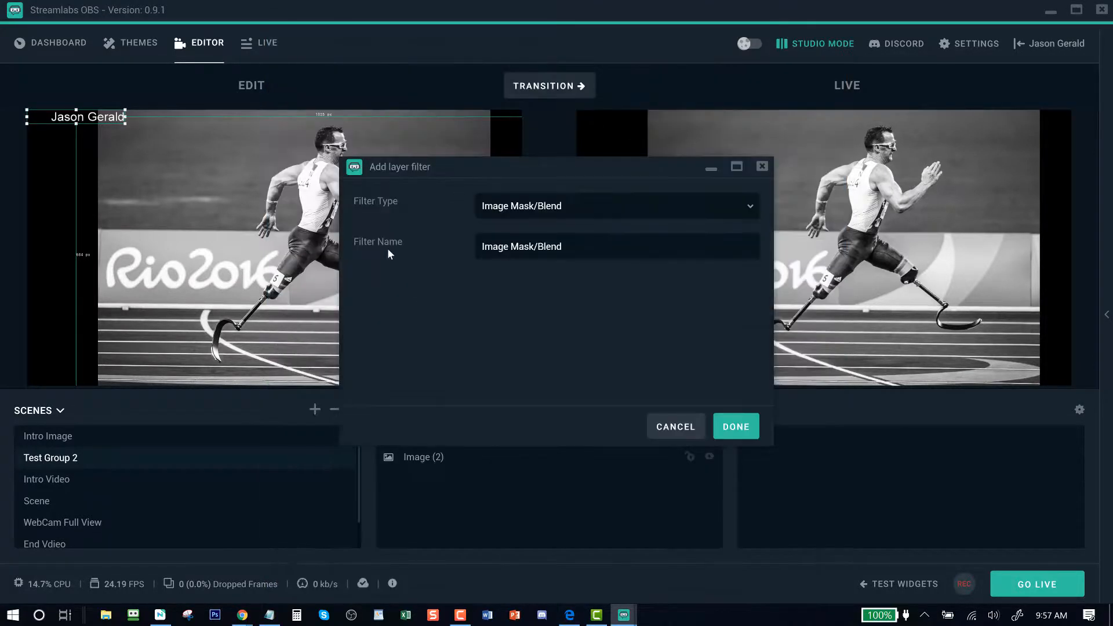
left_click(597, 208)
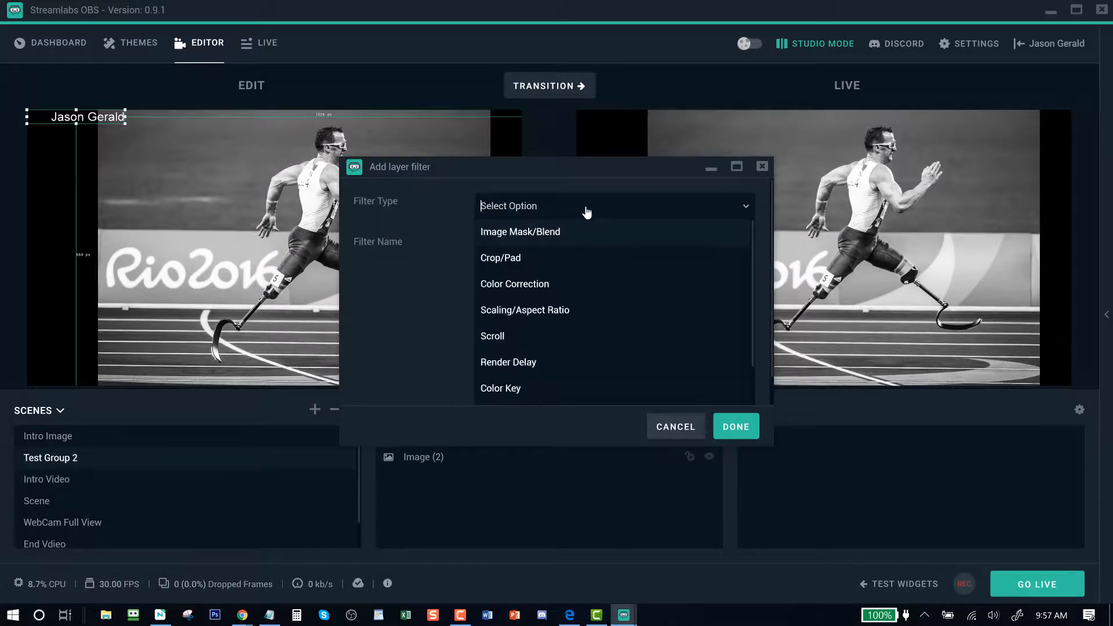
left_click(506, 337)
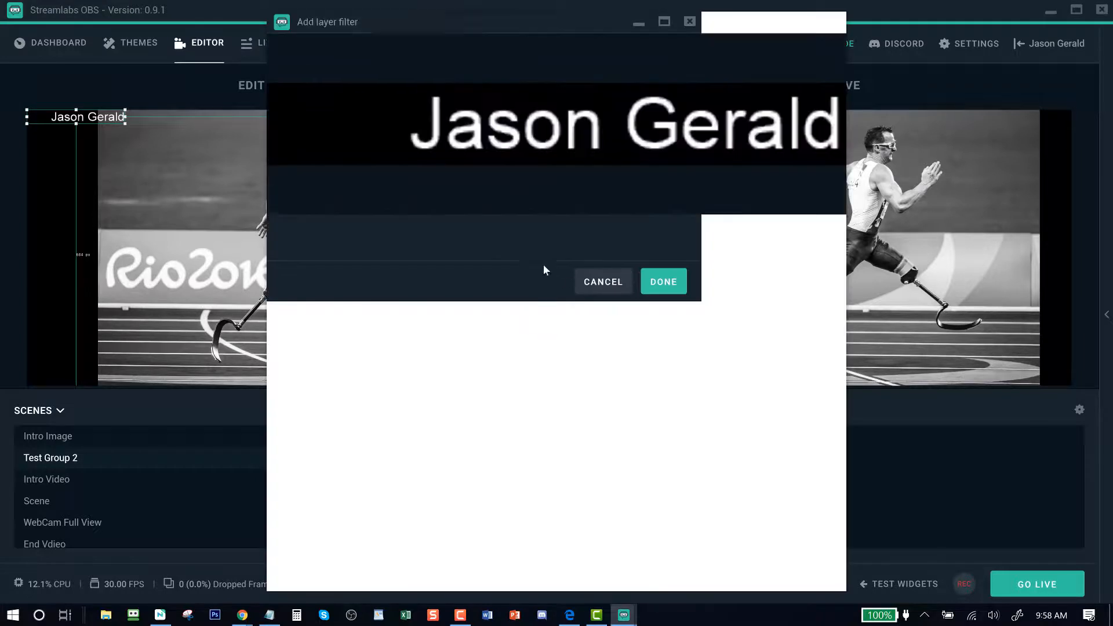
left_click_drag(673, 241, 672, 240)
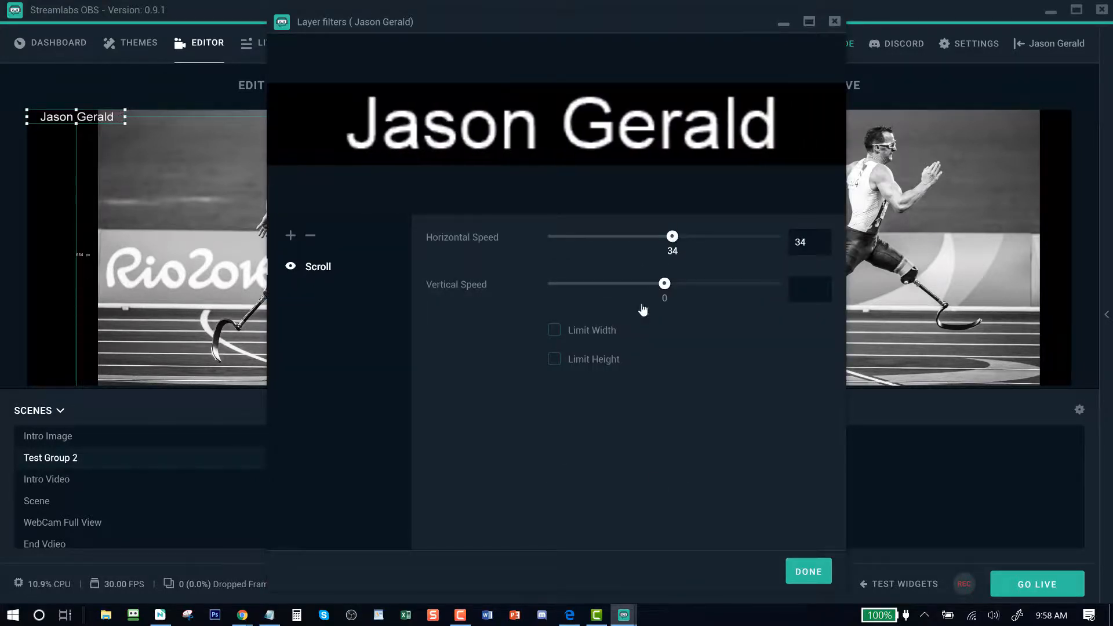
left_click(795, 568)
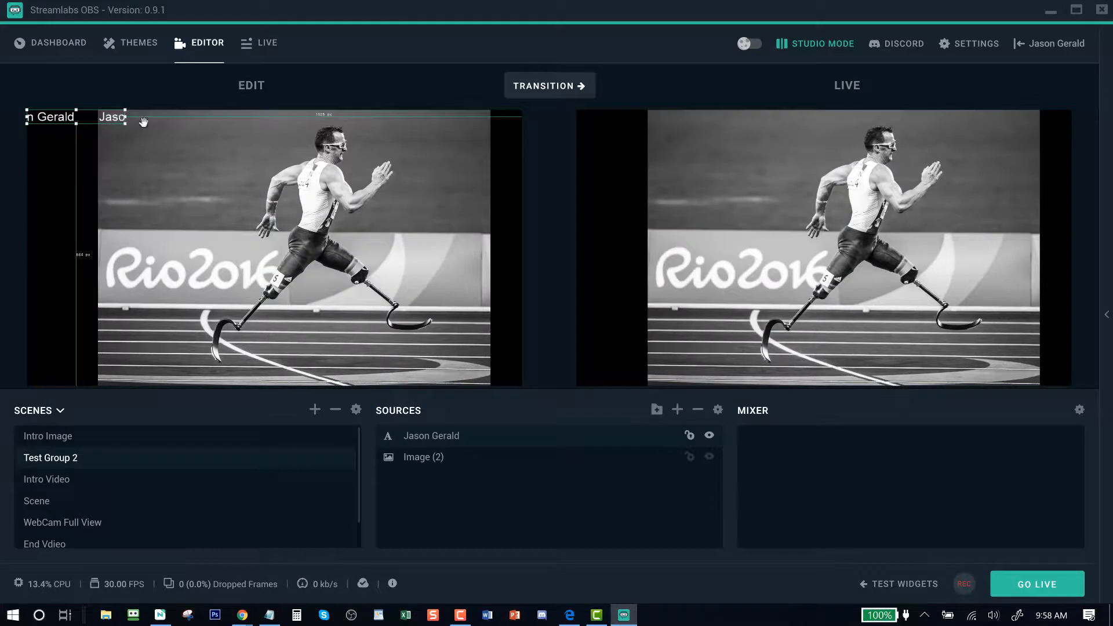
Step: Enlarge the scrolling name text to almost the canvas width and position it roughly centred along the canvas's upper edge
left_click_drag(134, 128, 299, 177)
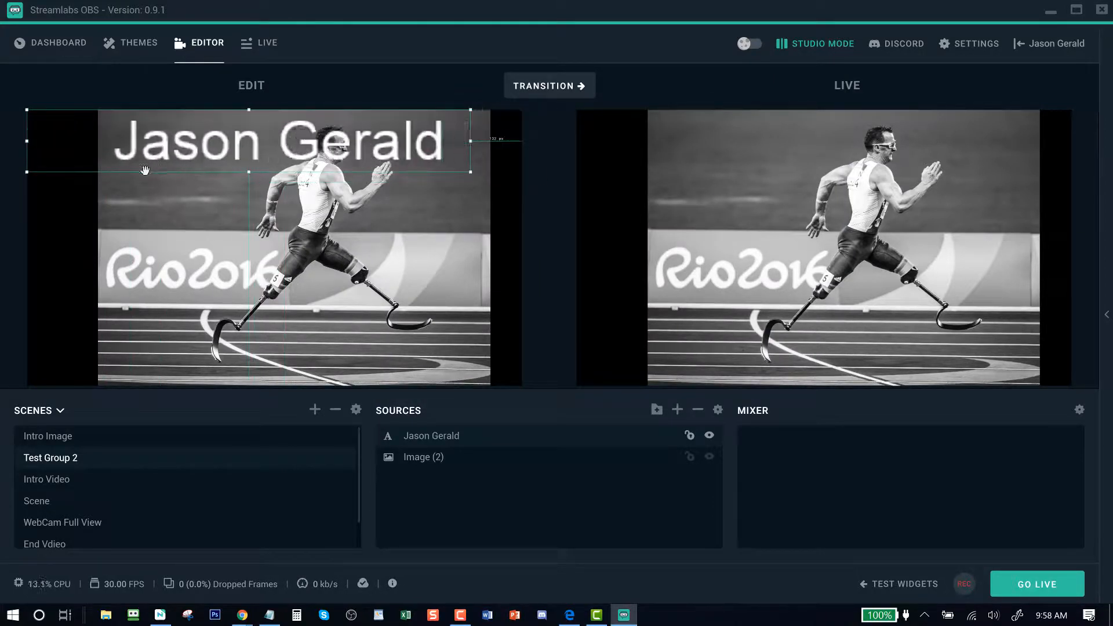
left_click_drag(143, 168, 182, 168)
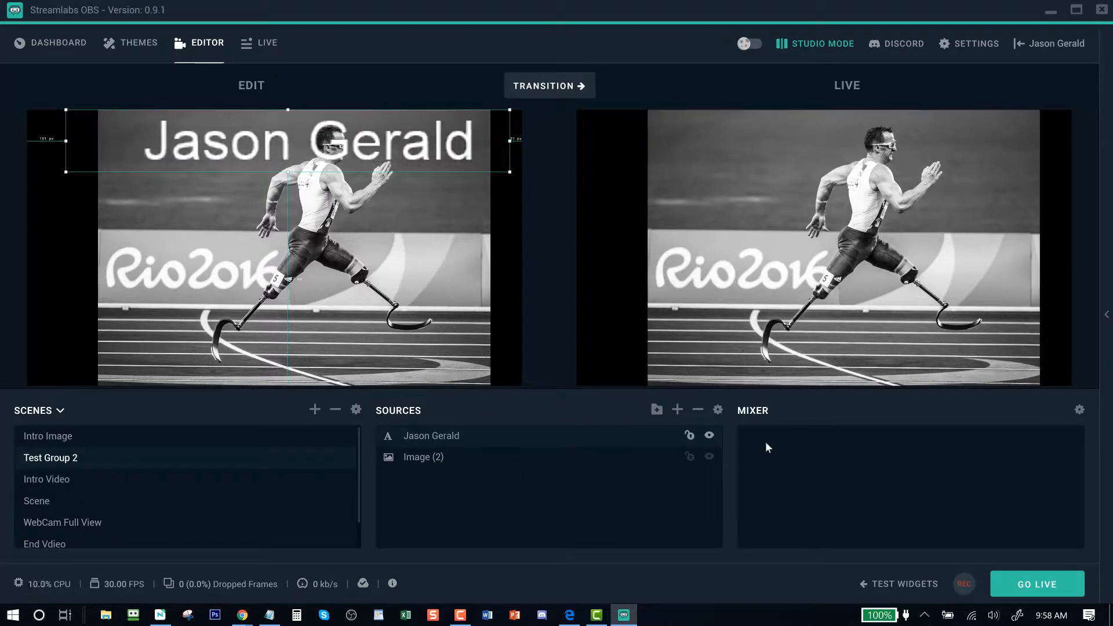
Step: Add a new Audio Input Capture source to Test Group 2 with Microphone (AT2020USB+) as its device
left_click(677, 410)
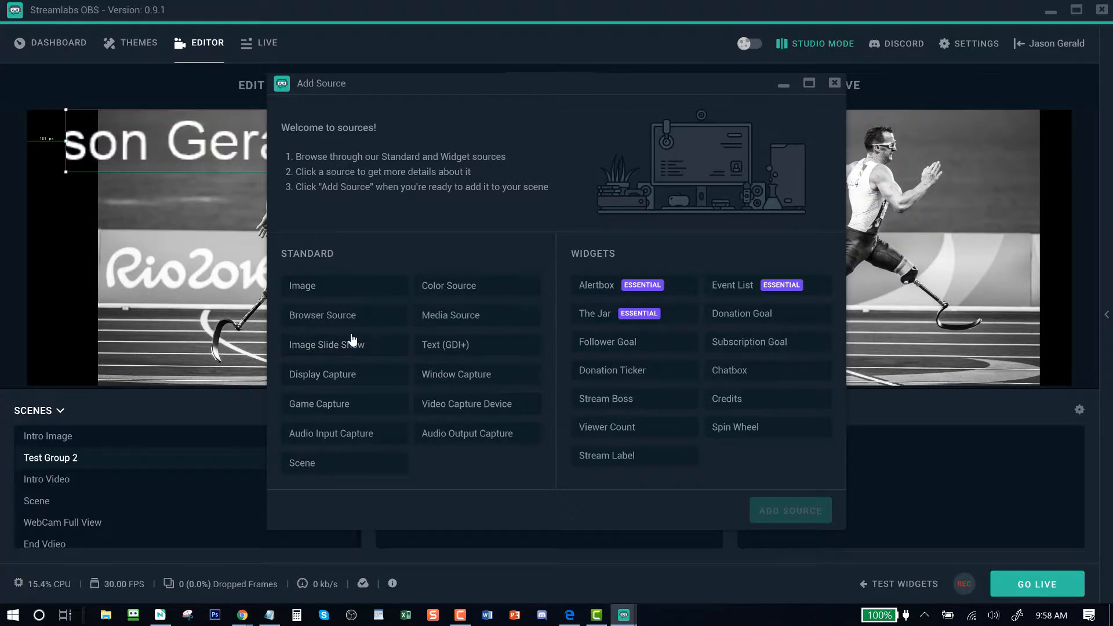
left_click(357, 436)
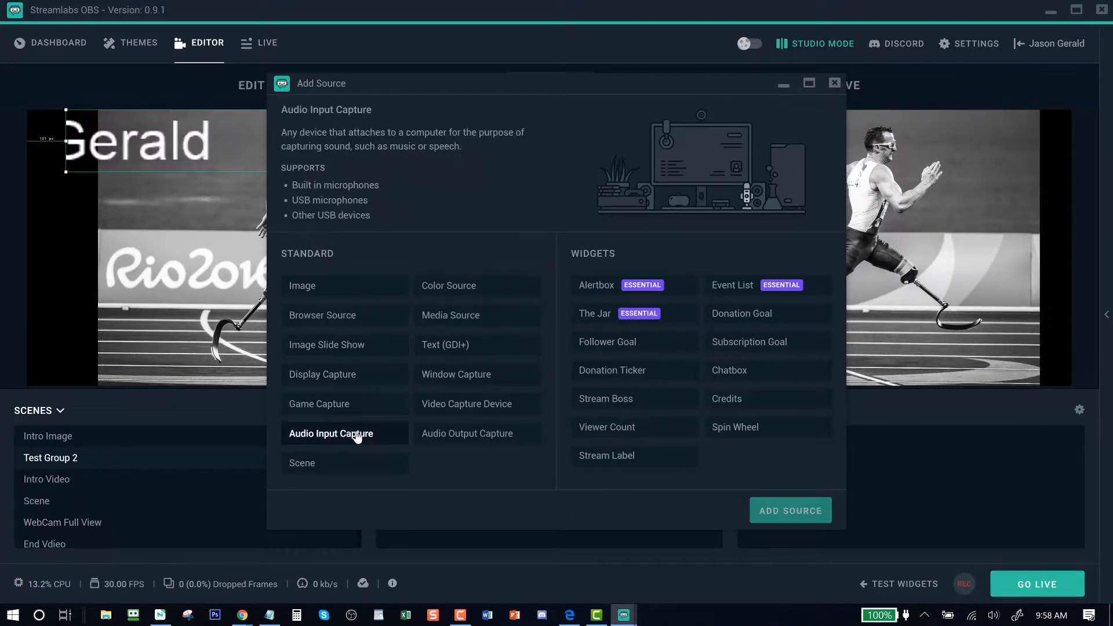
left_click(790, 510)
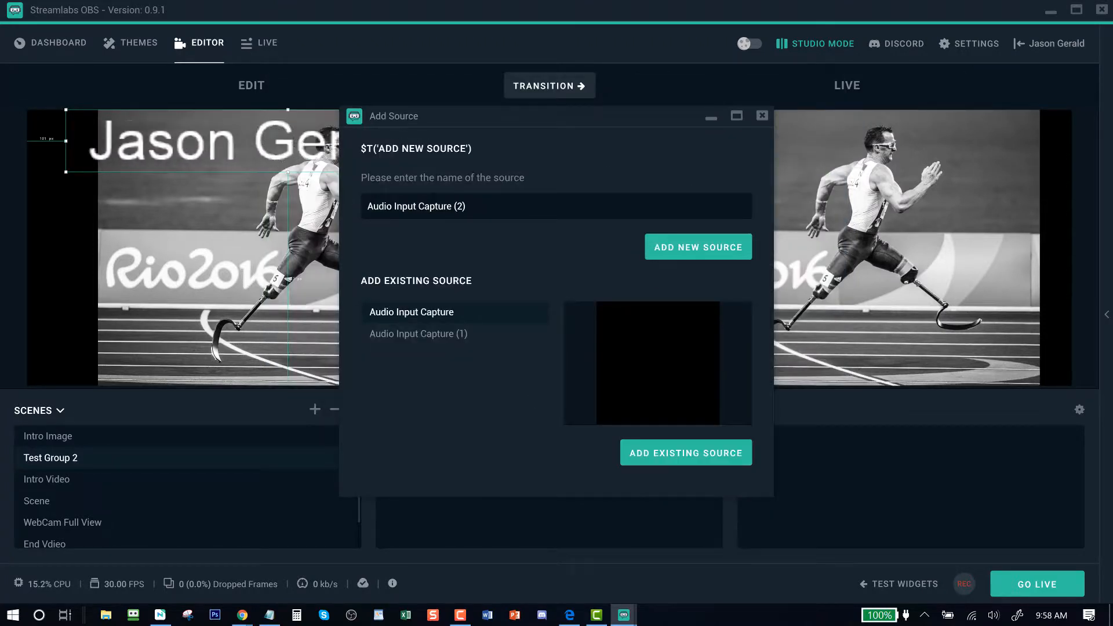
left_click(666, 248)
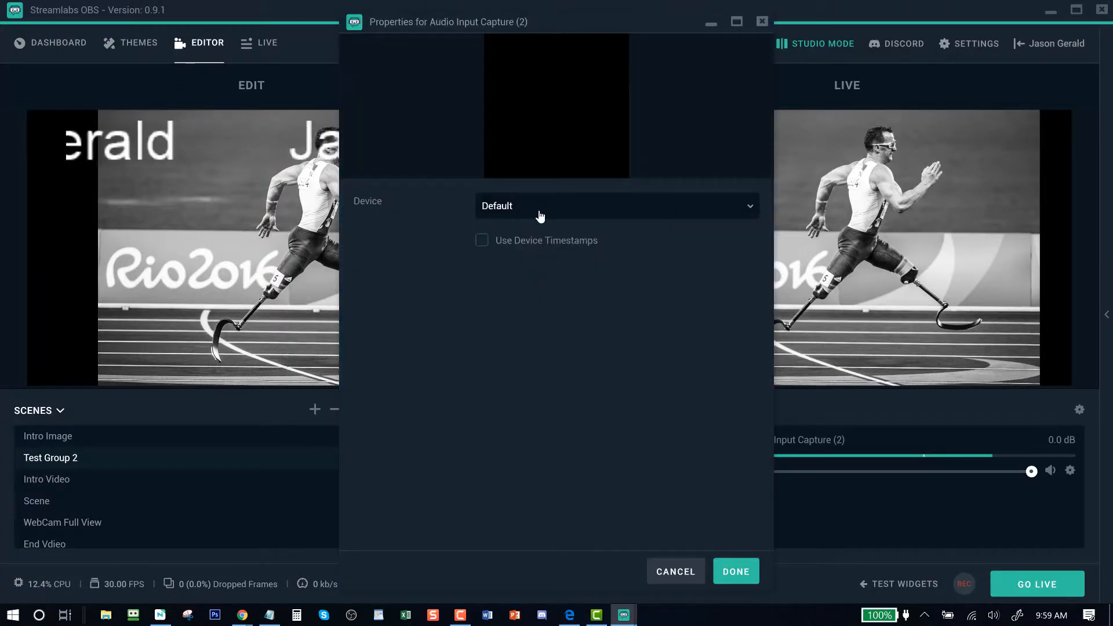
left_click(525, 209)
left_click(549, 262)
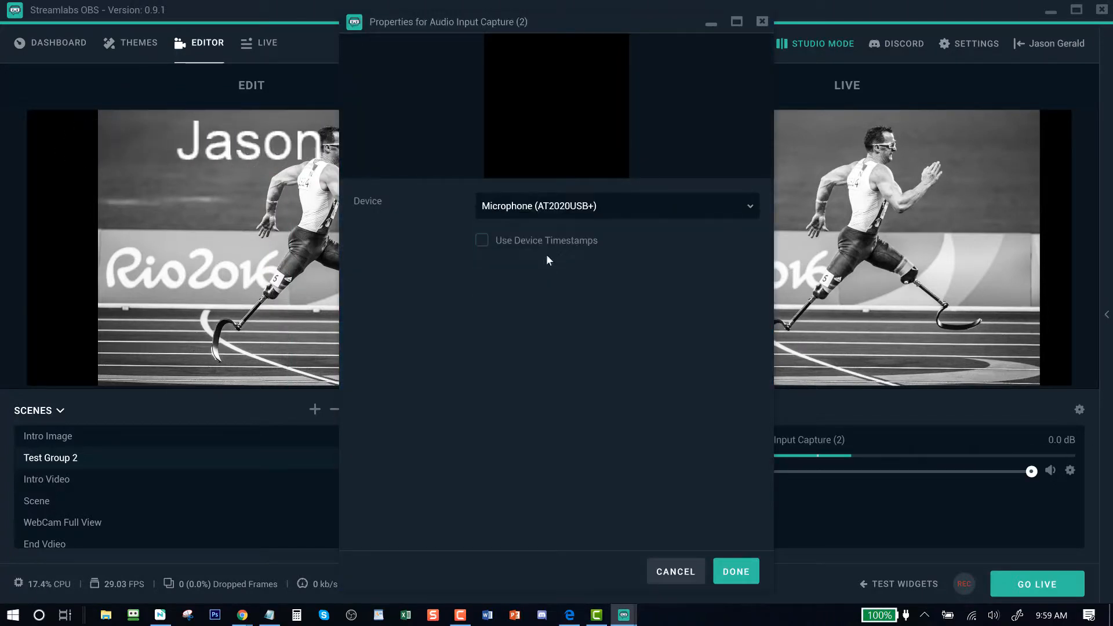
left_click(734, 572)
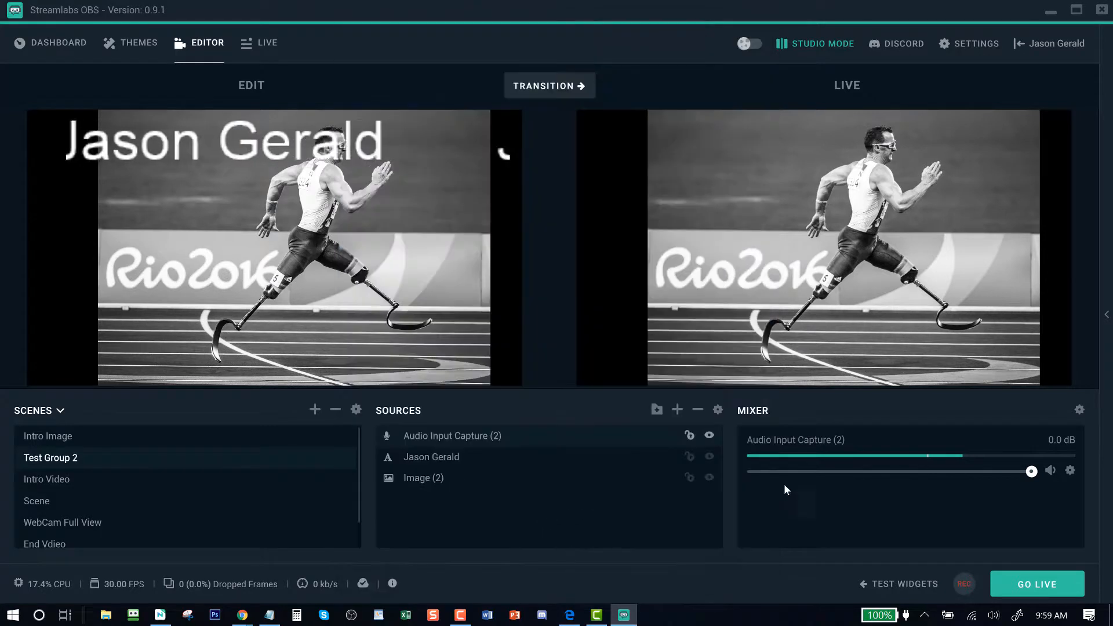